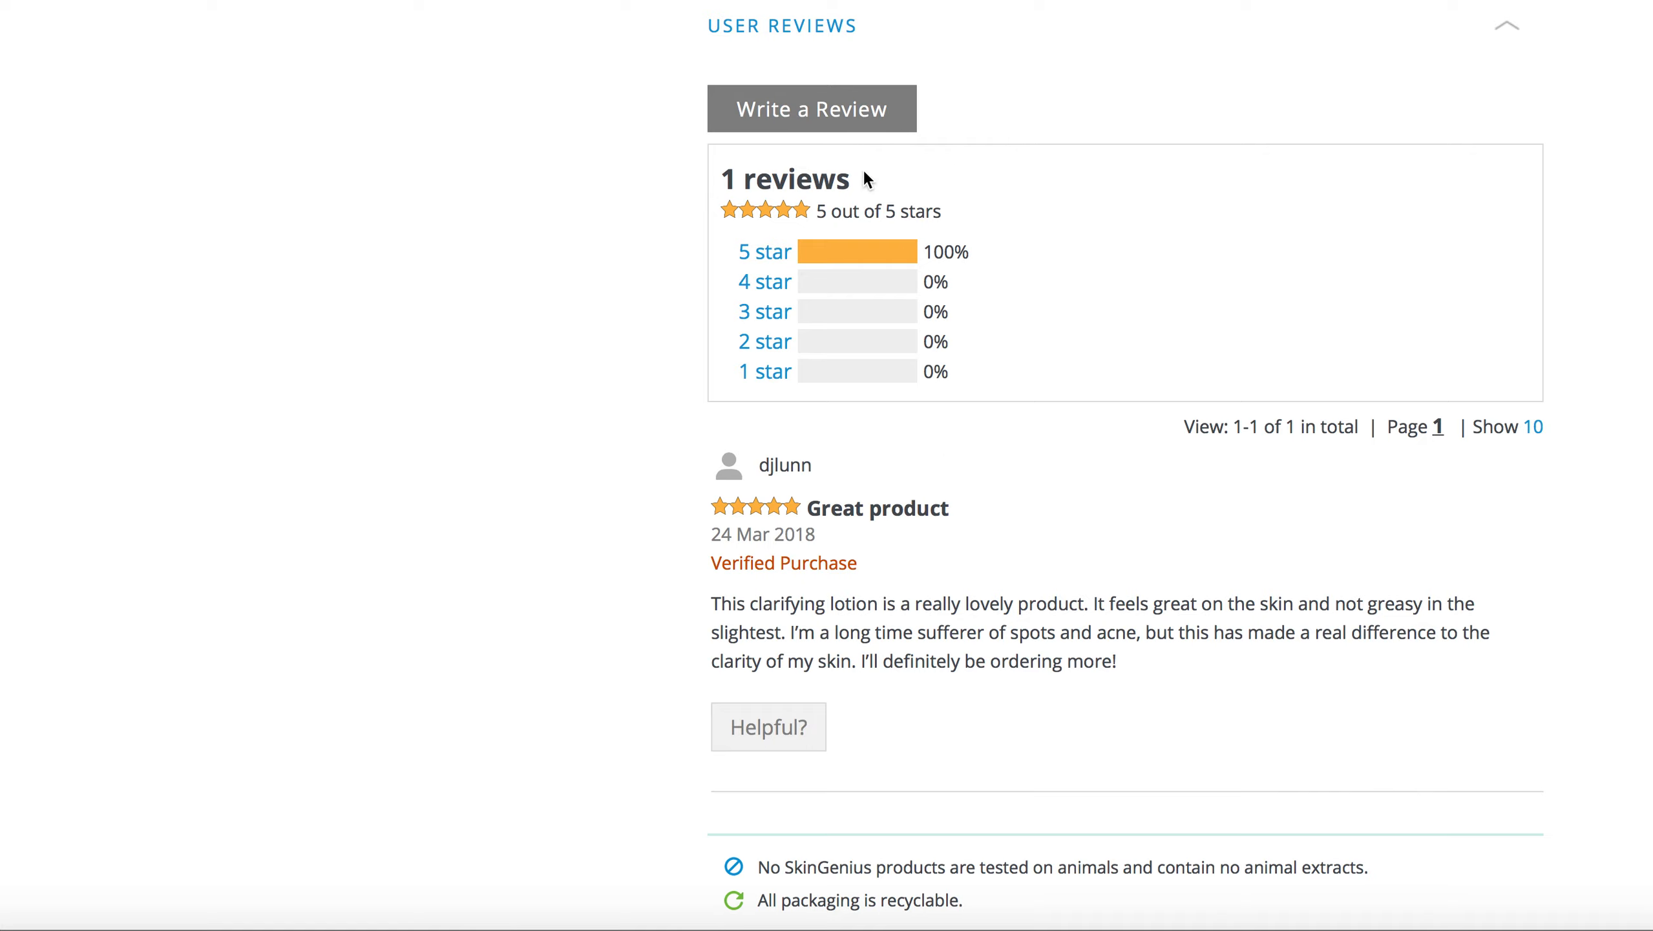
Step: Scroll back to the top of the product page, then open Settings > Automation Workflows in iPages
scroll(933, 422, "up", 15)
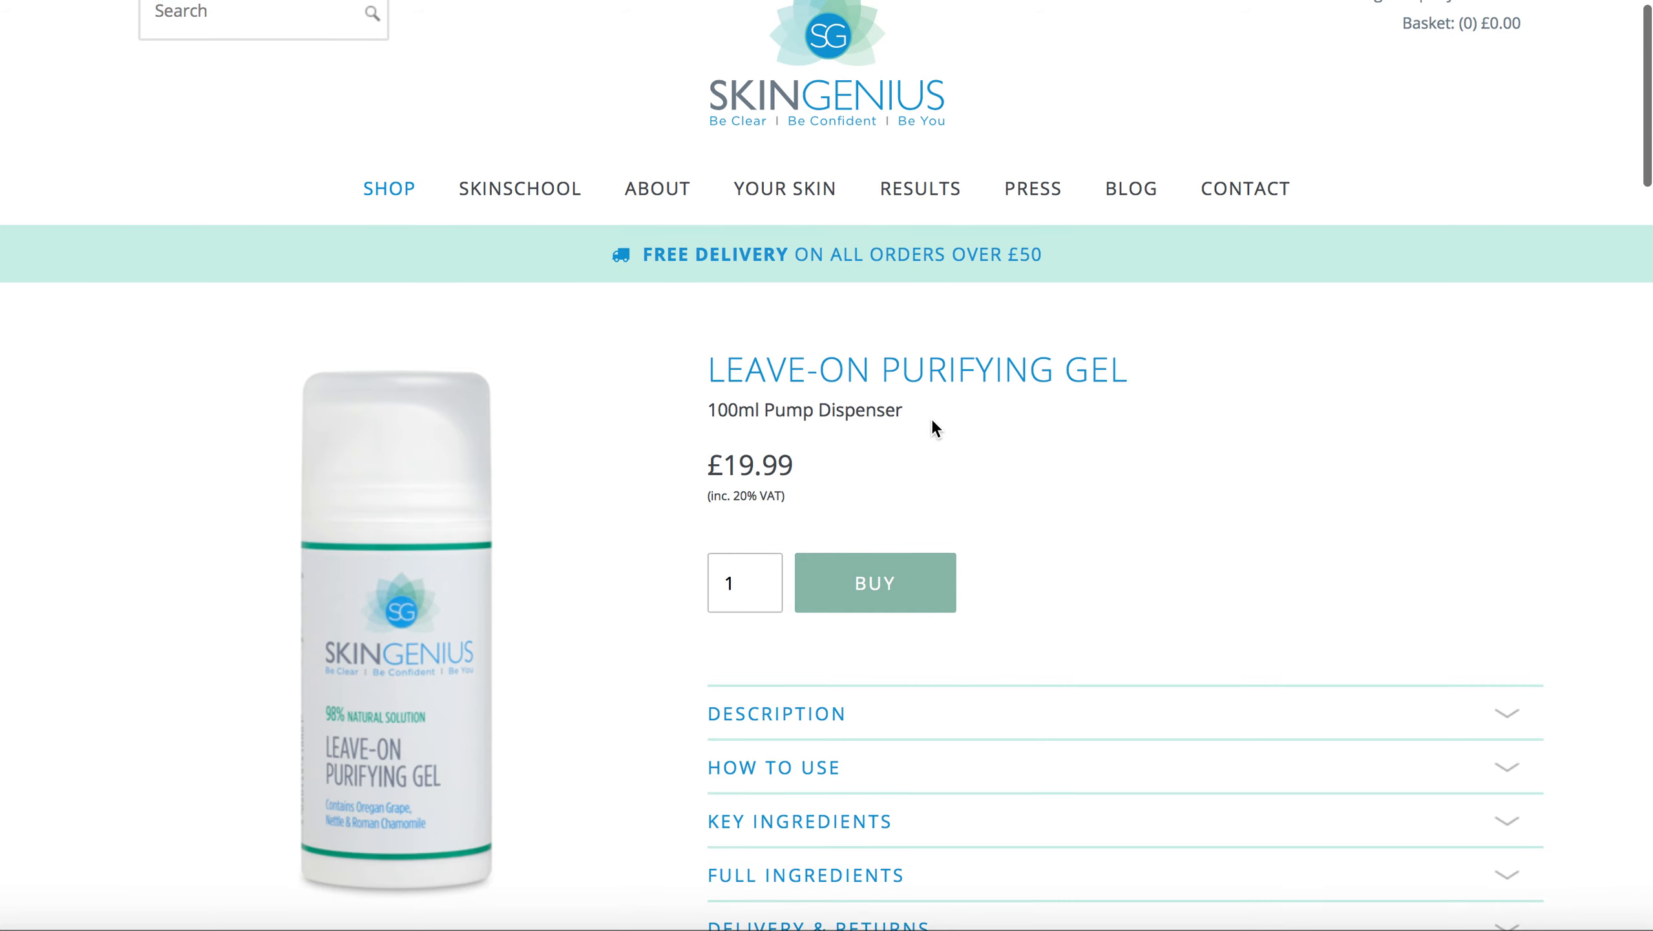
scroll(932, 424, "up", 2)
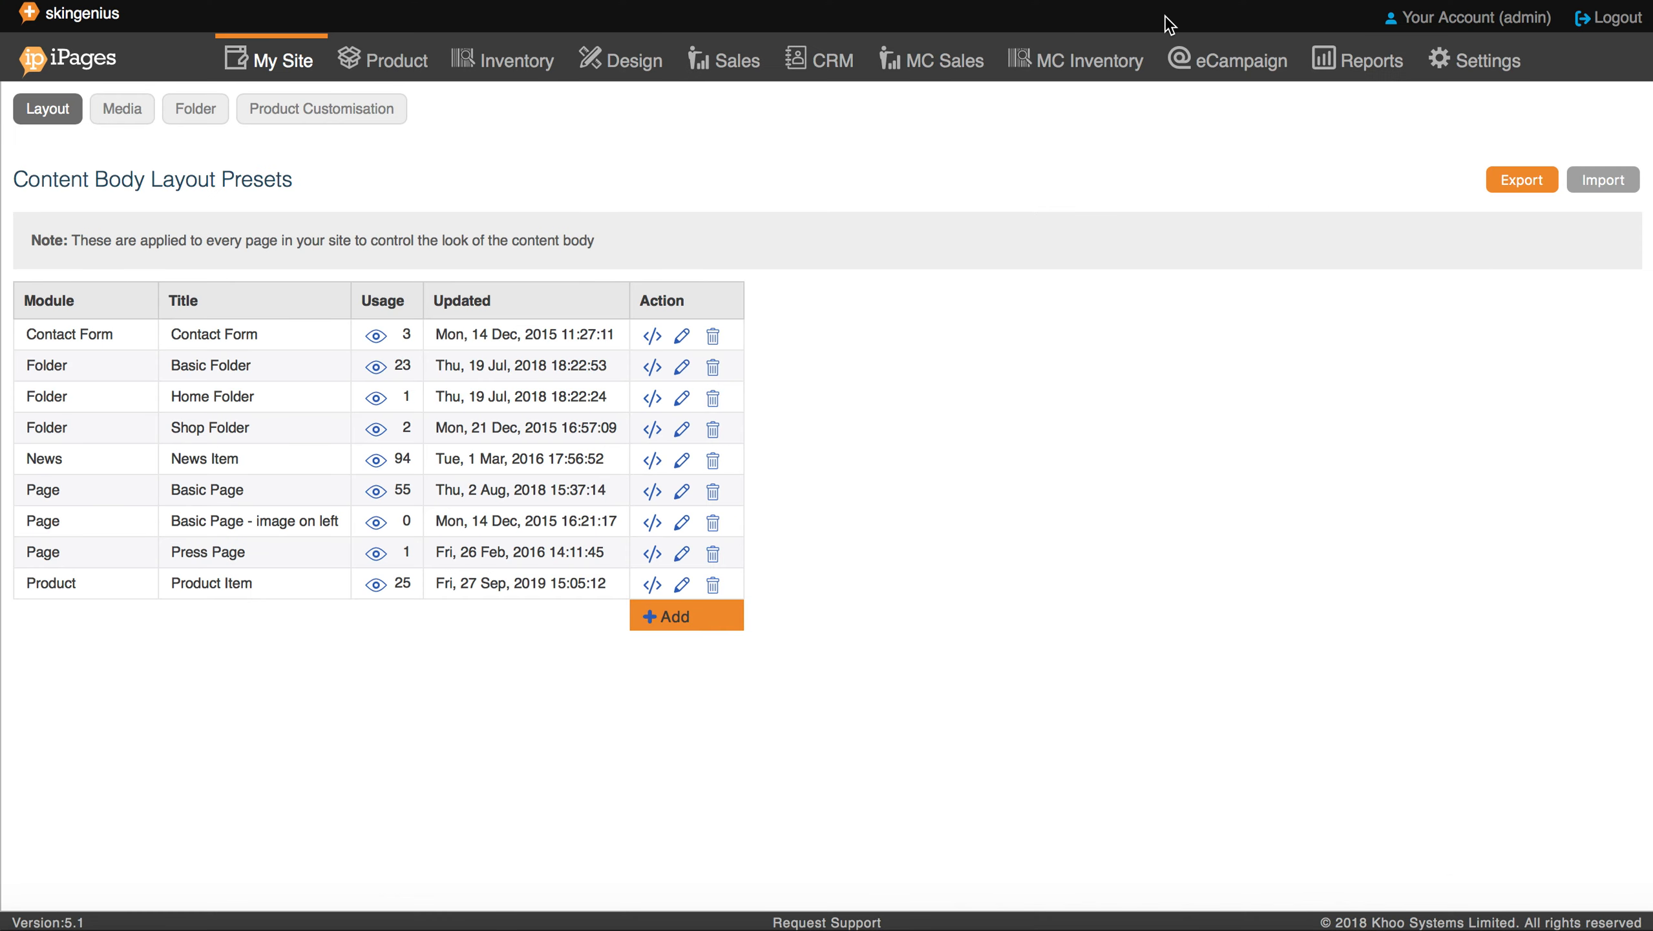
mouse_move(1459, 81)
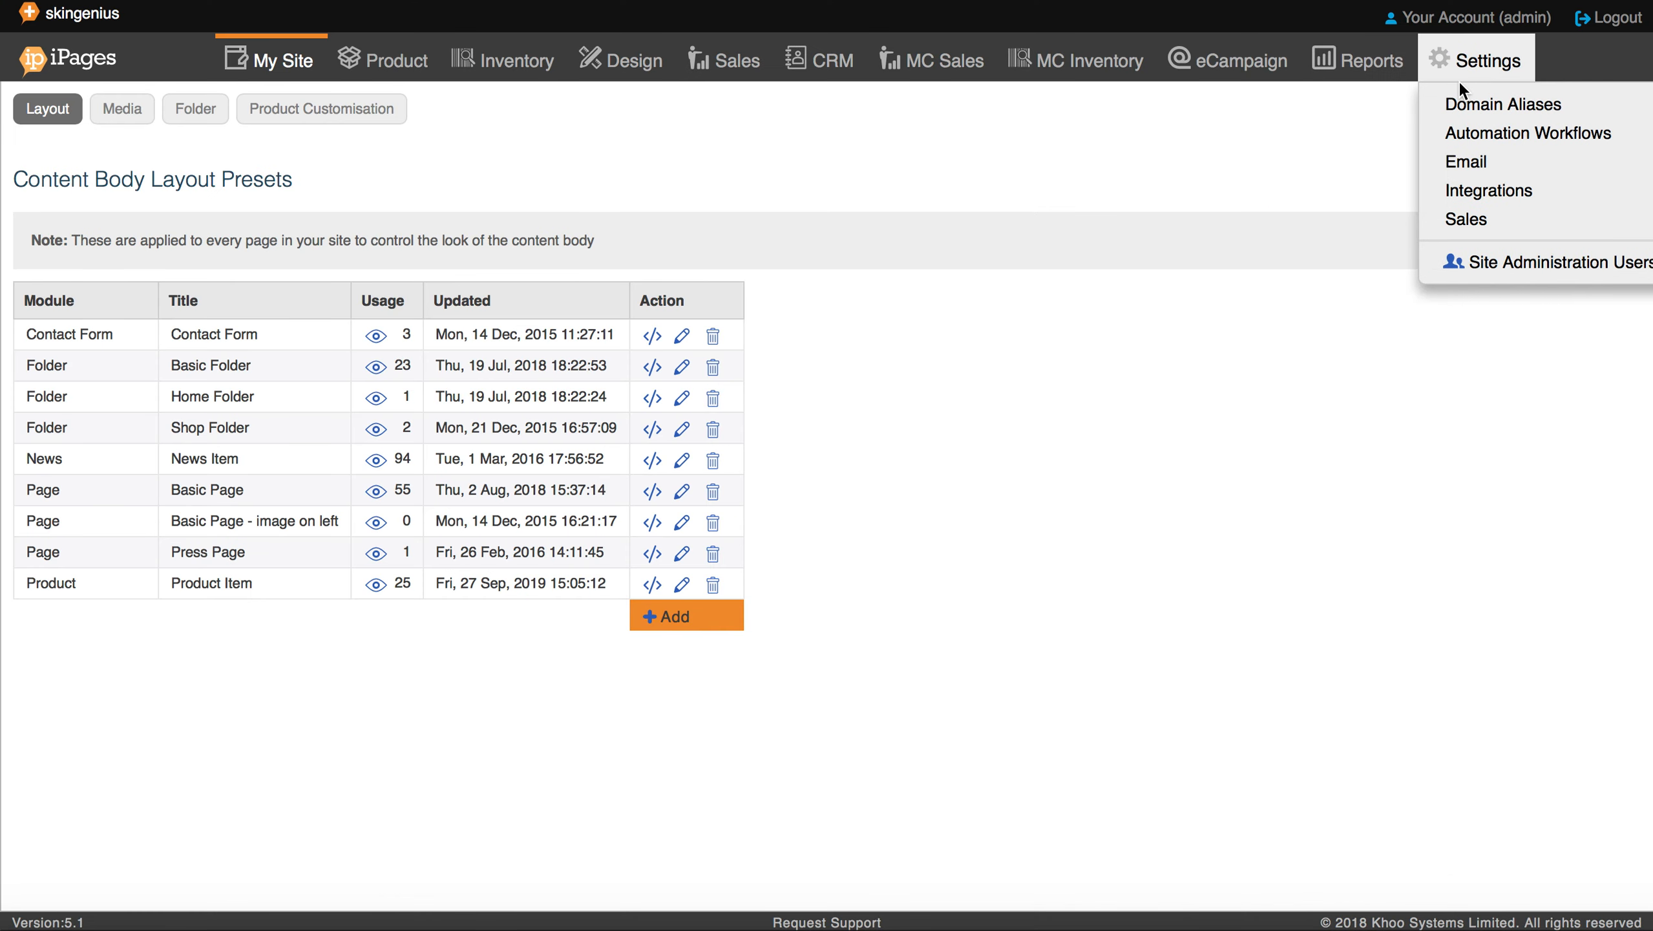
left_click(1471, 132)
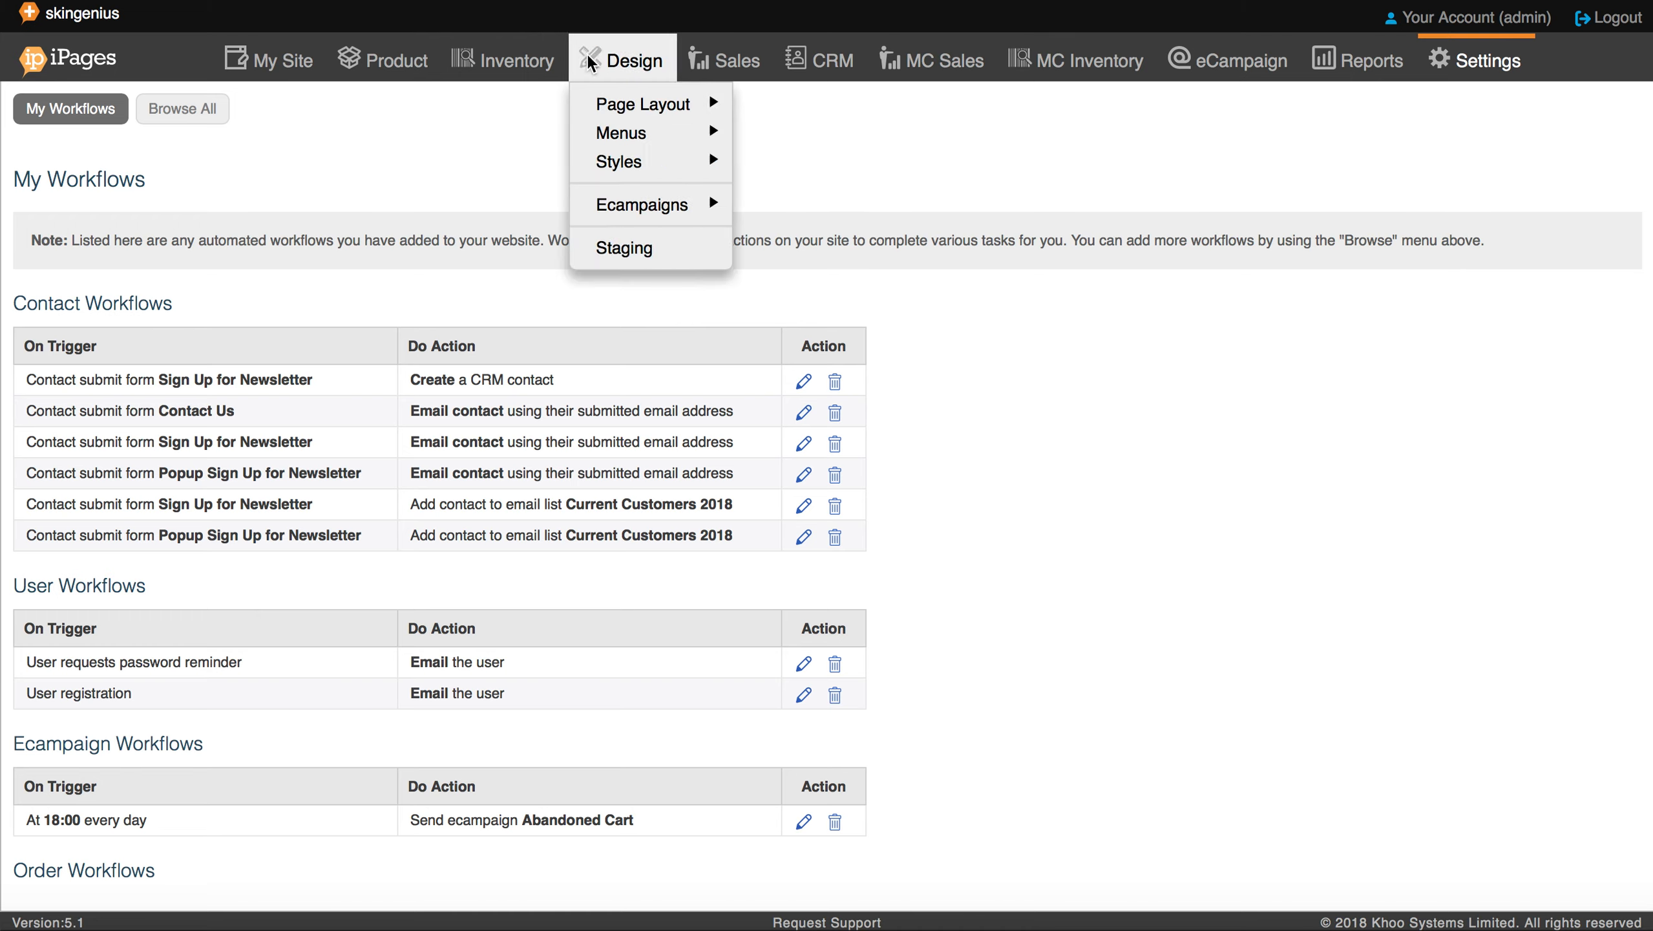
Step: Browse all available automation workflow types
left_click(164, 115)
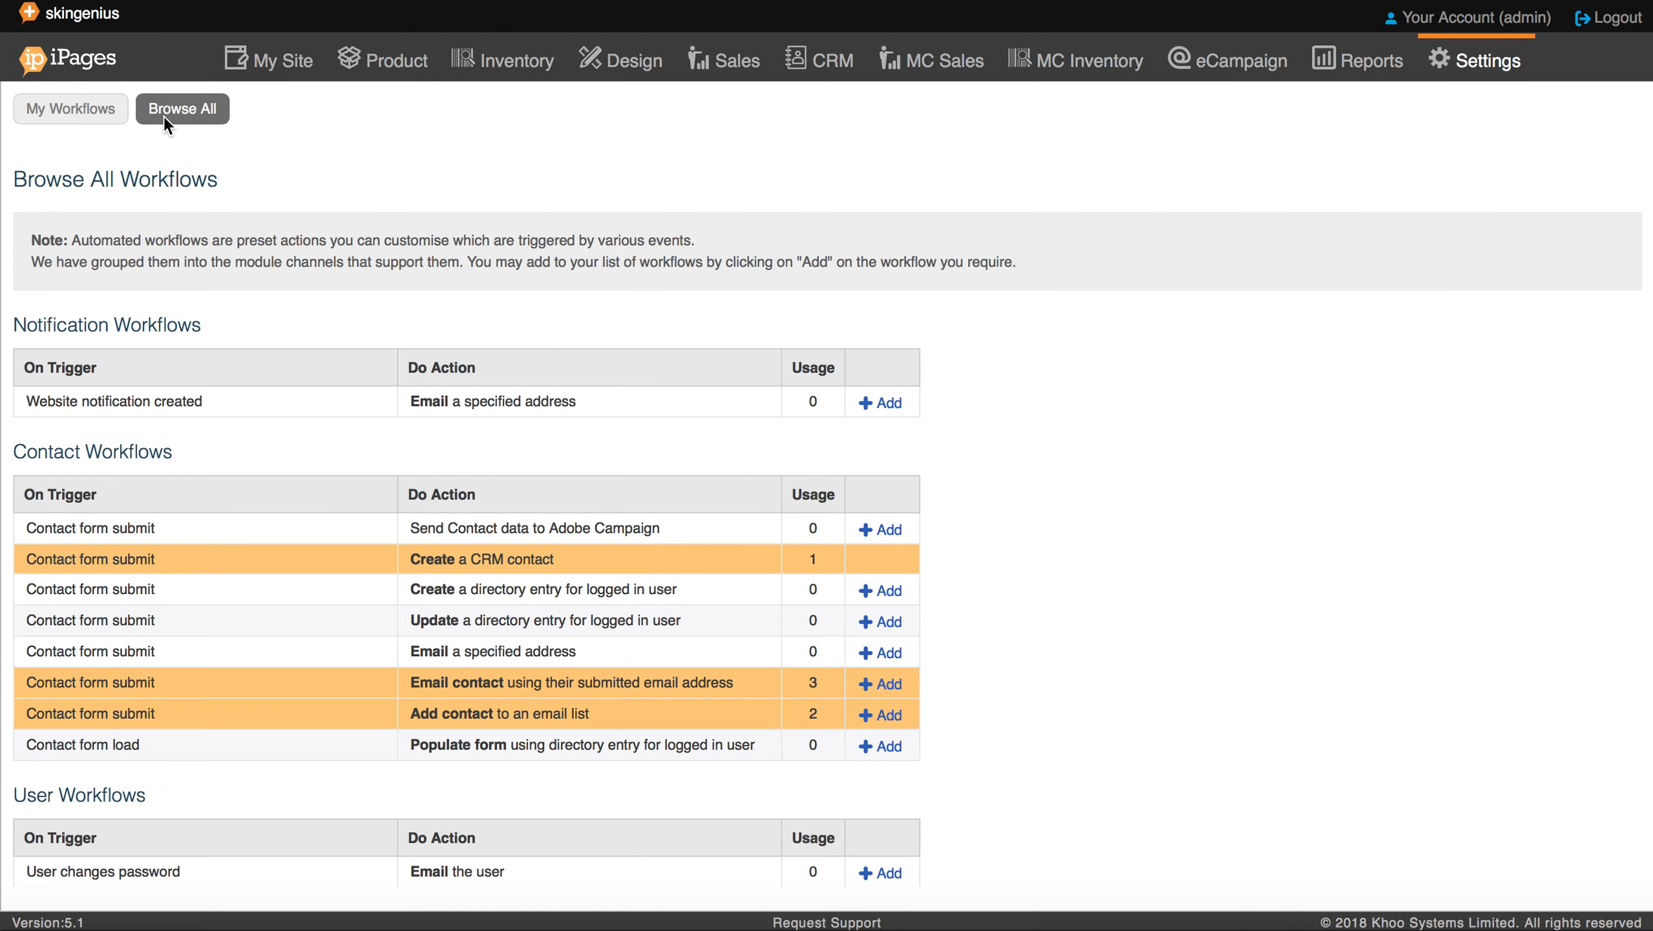
scroll(322, 570, "down", 8)
scroll(323, 572, "down", 15)
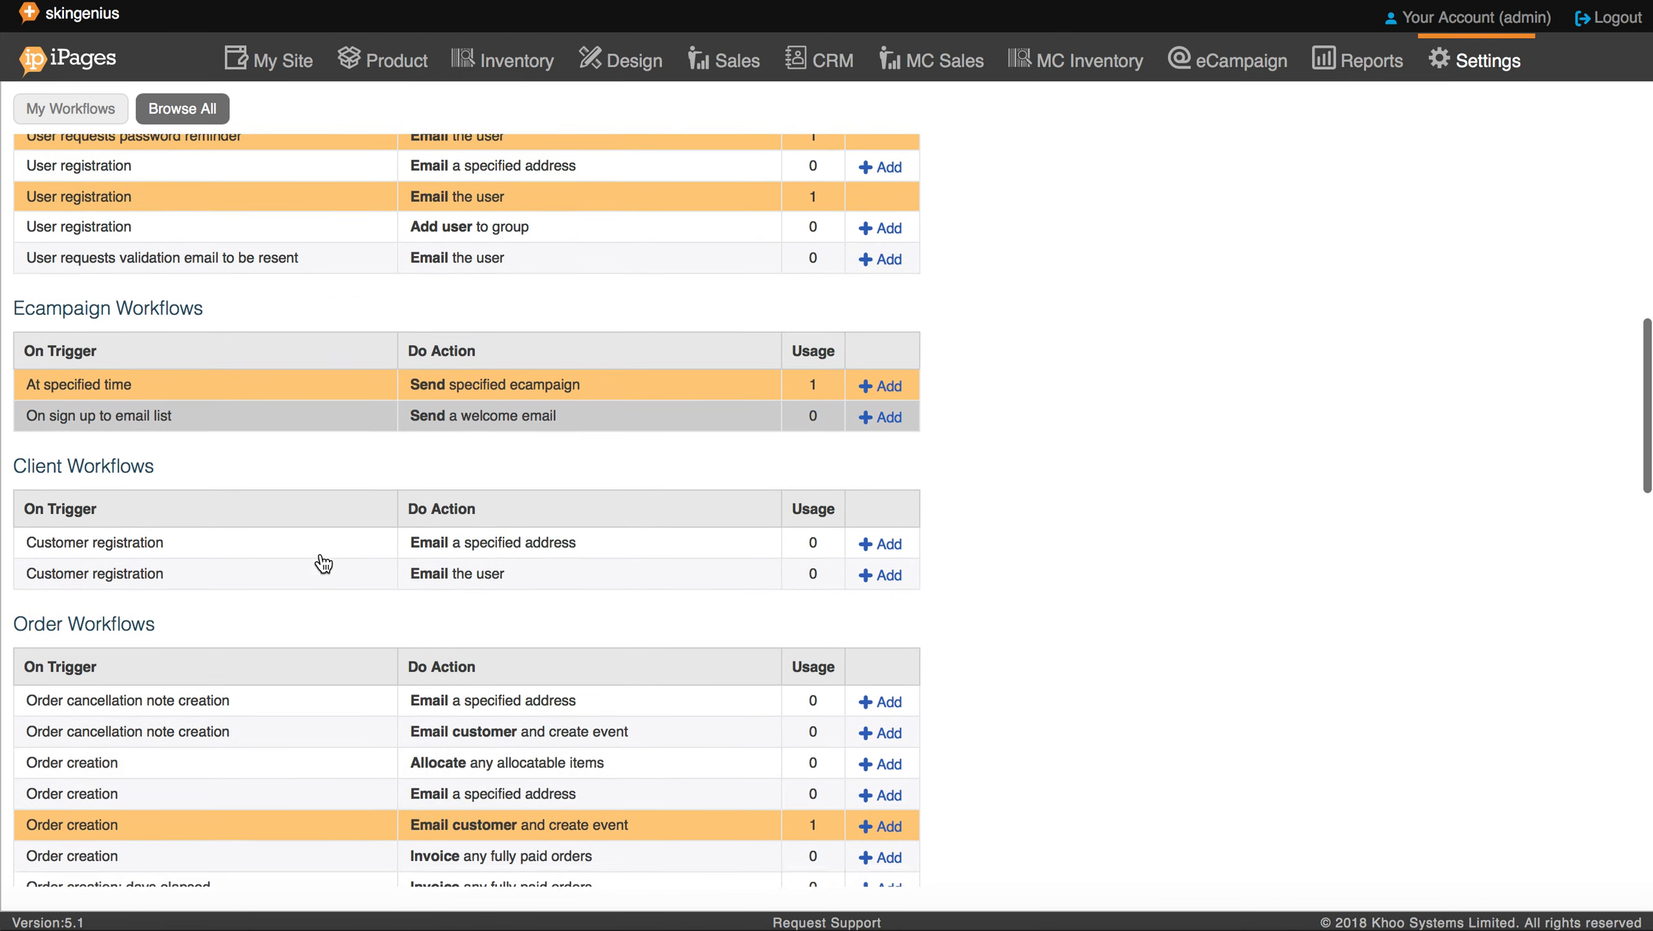
scroll(321, 552, "down", 6)
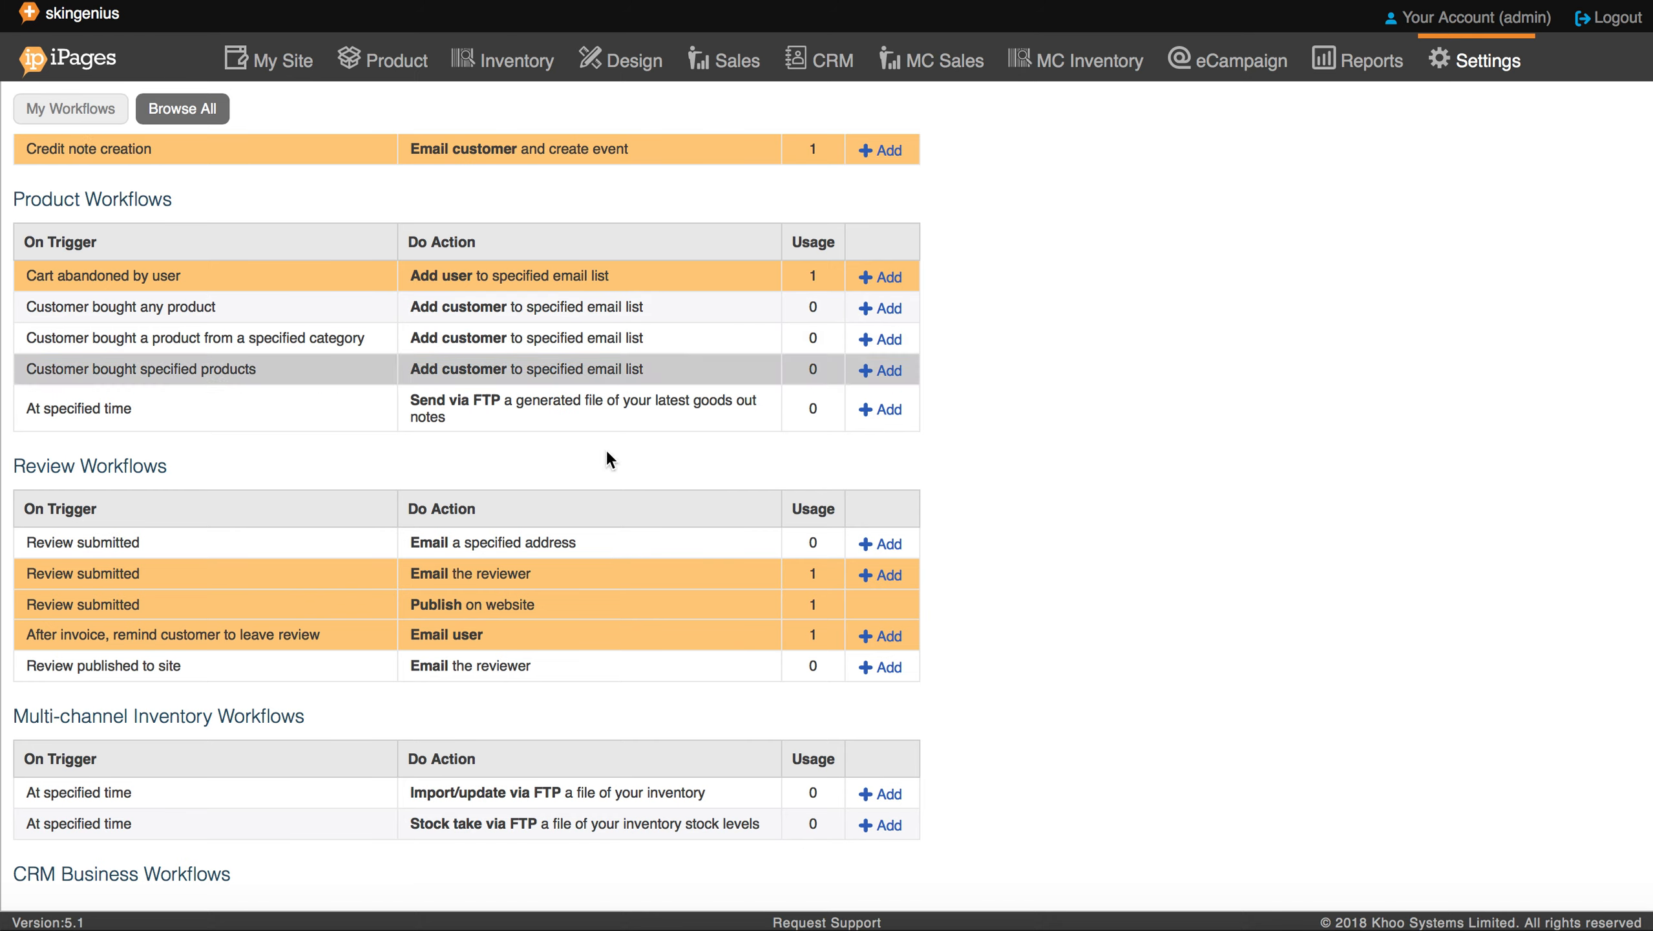
Step: Open the 14-day after-invoice review reminder email workflow from My Workflows
left_click(49, 114)
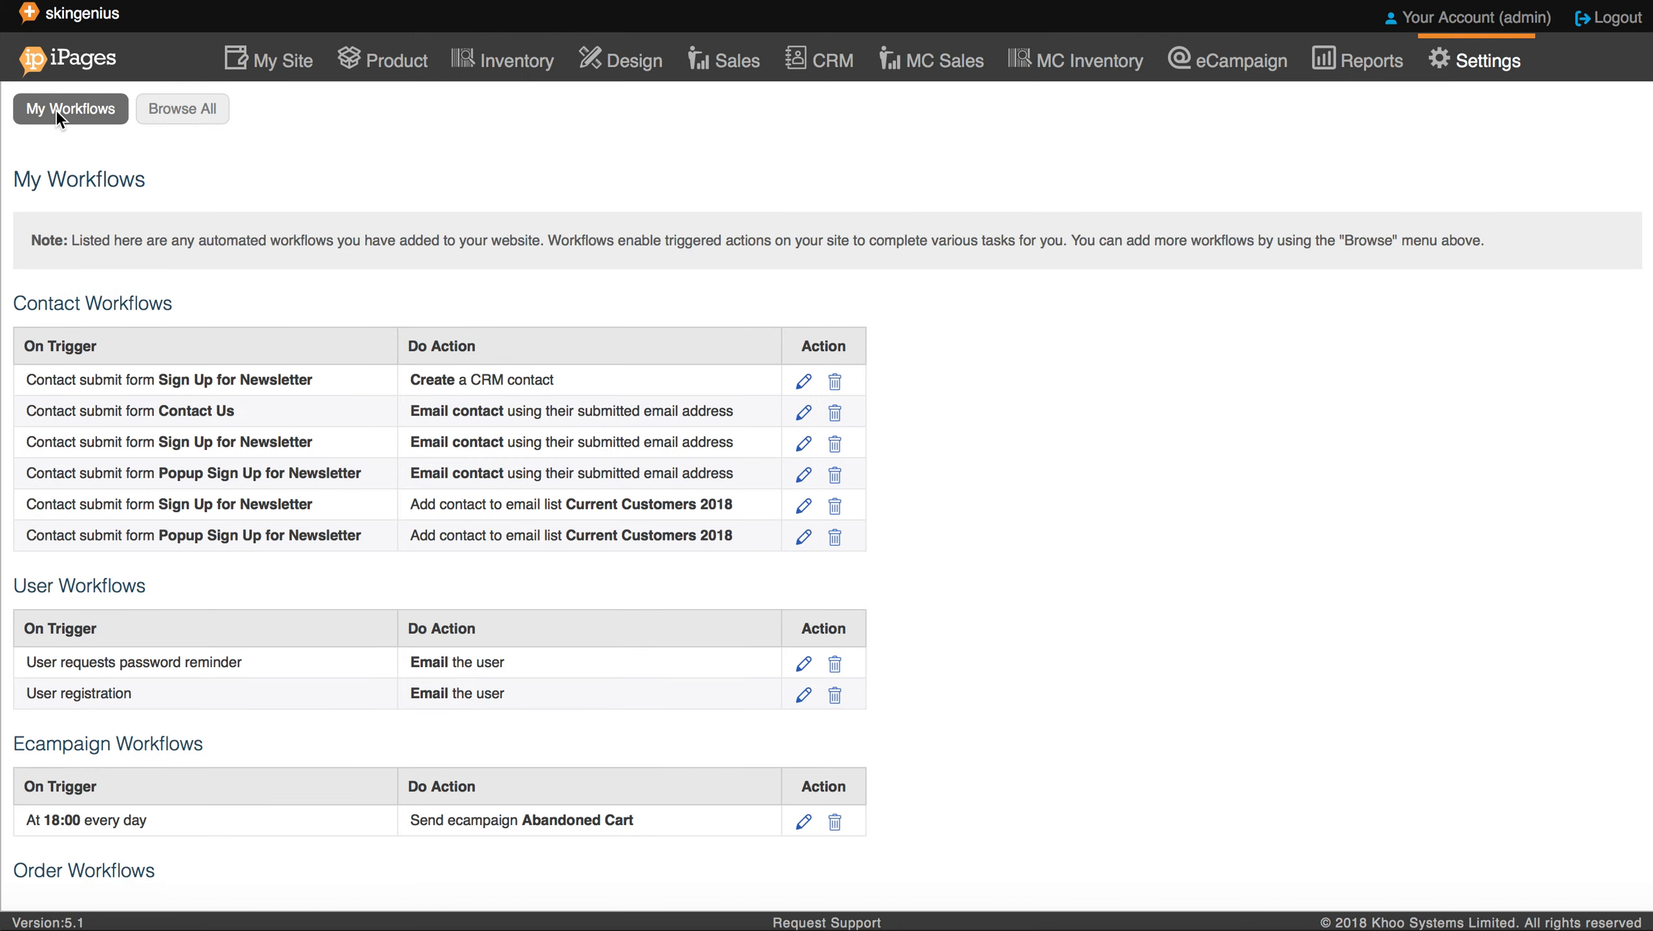
scroll(346, 619, "down", 10)
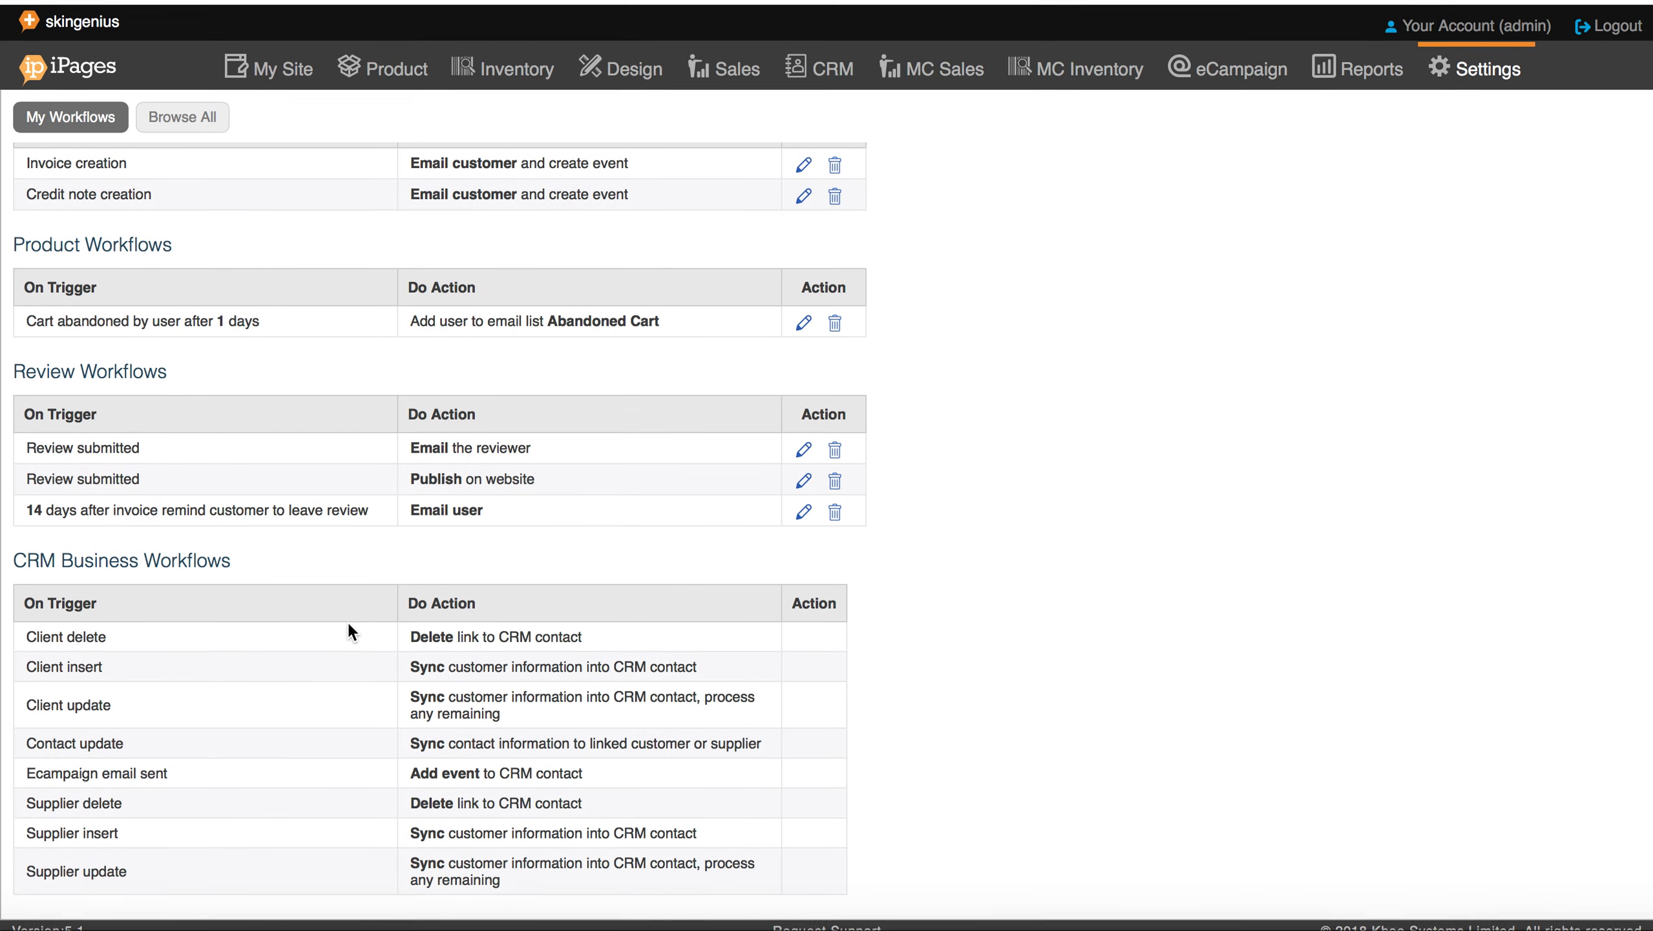
left_click(805, 506)
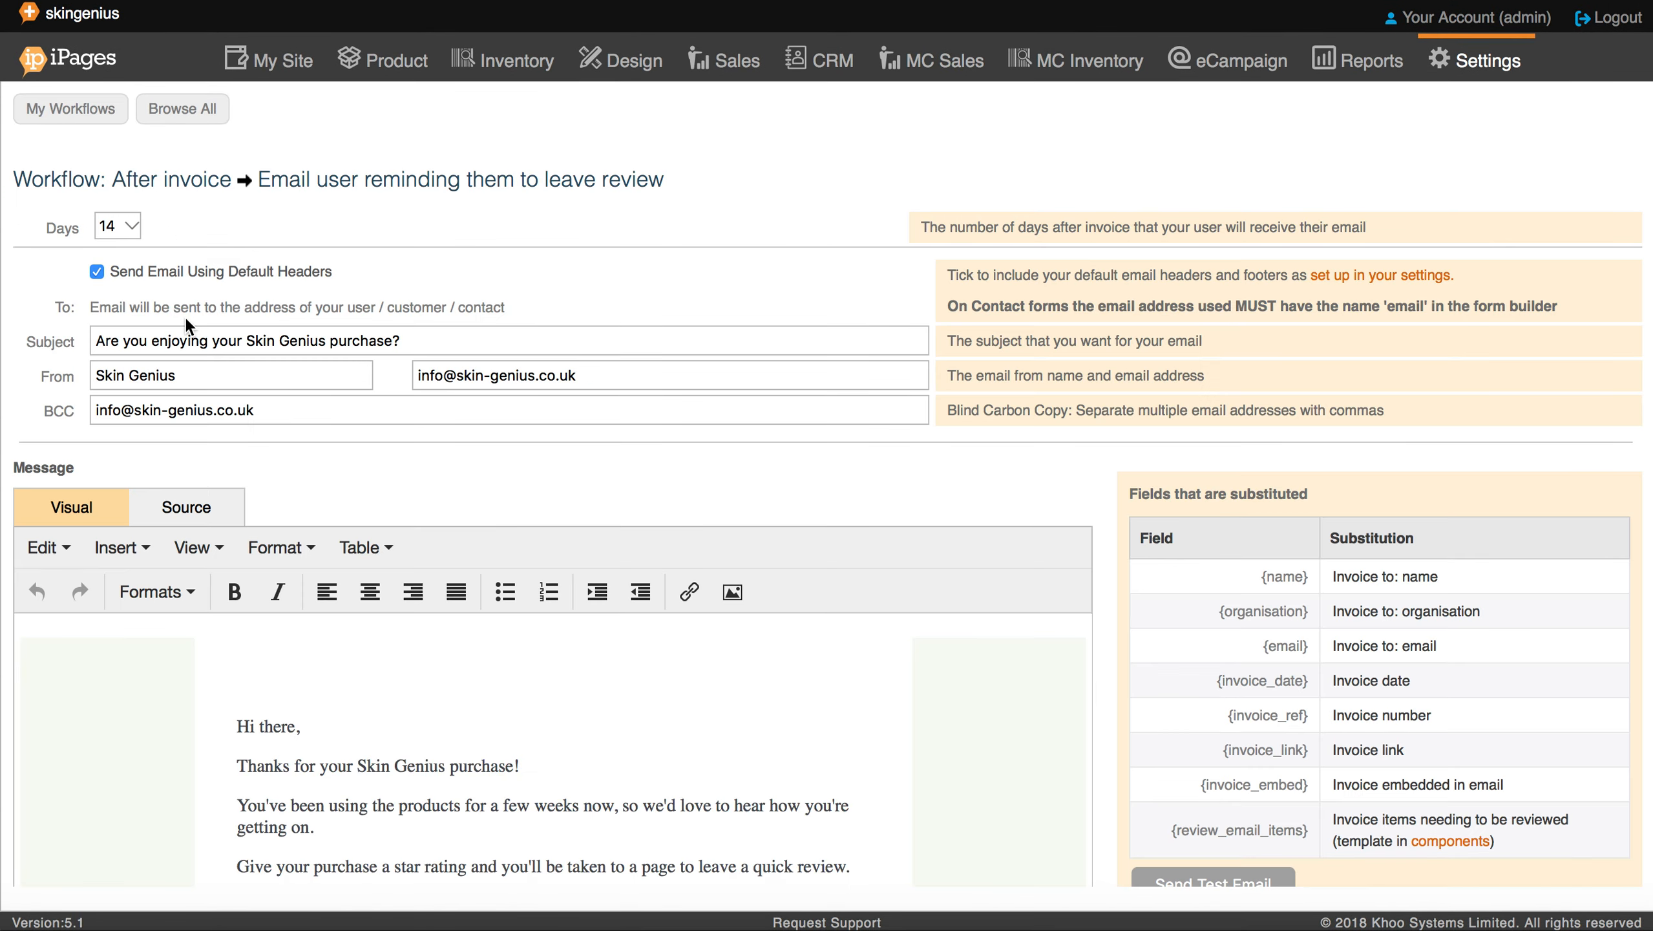
left_click(126, 228)
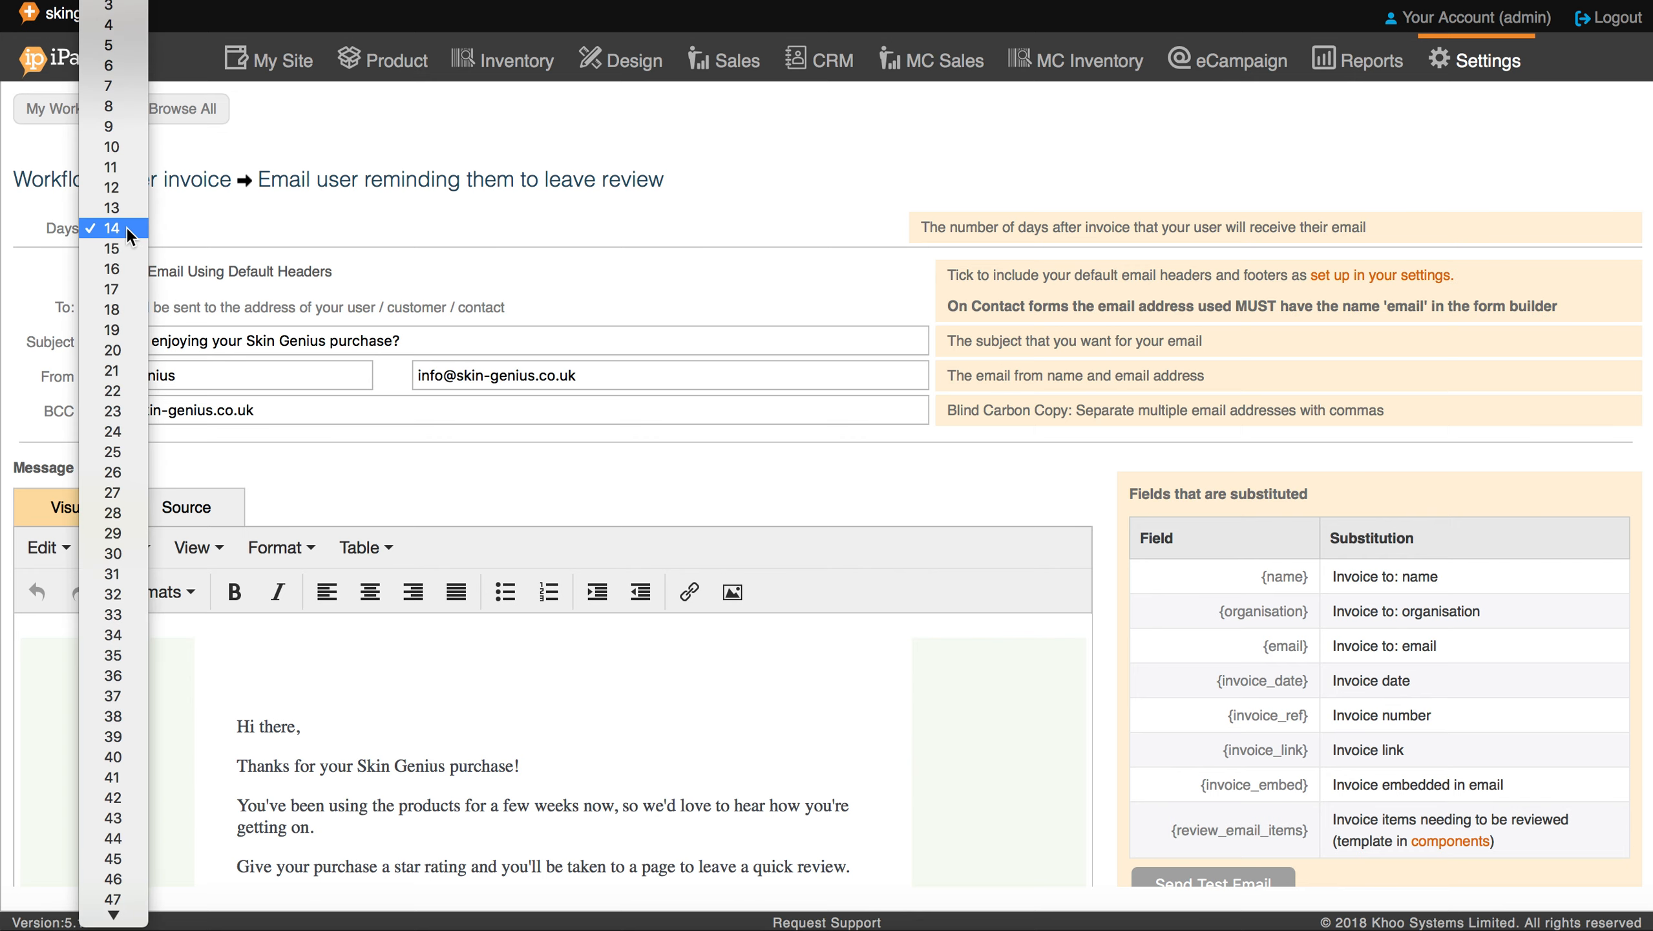
left_click(127, 227)
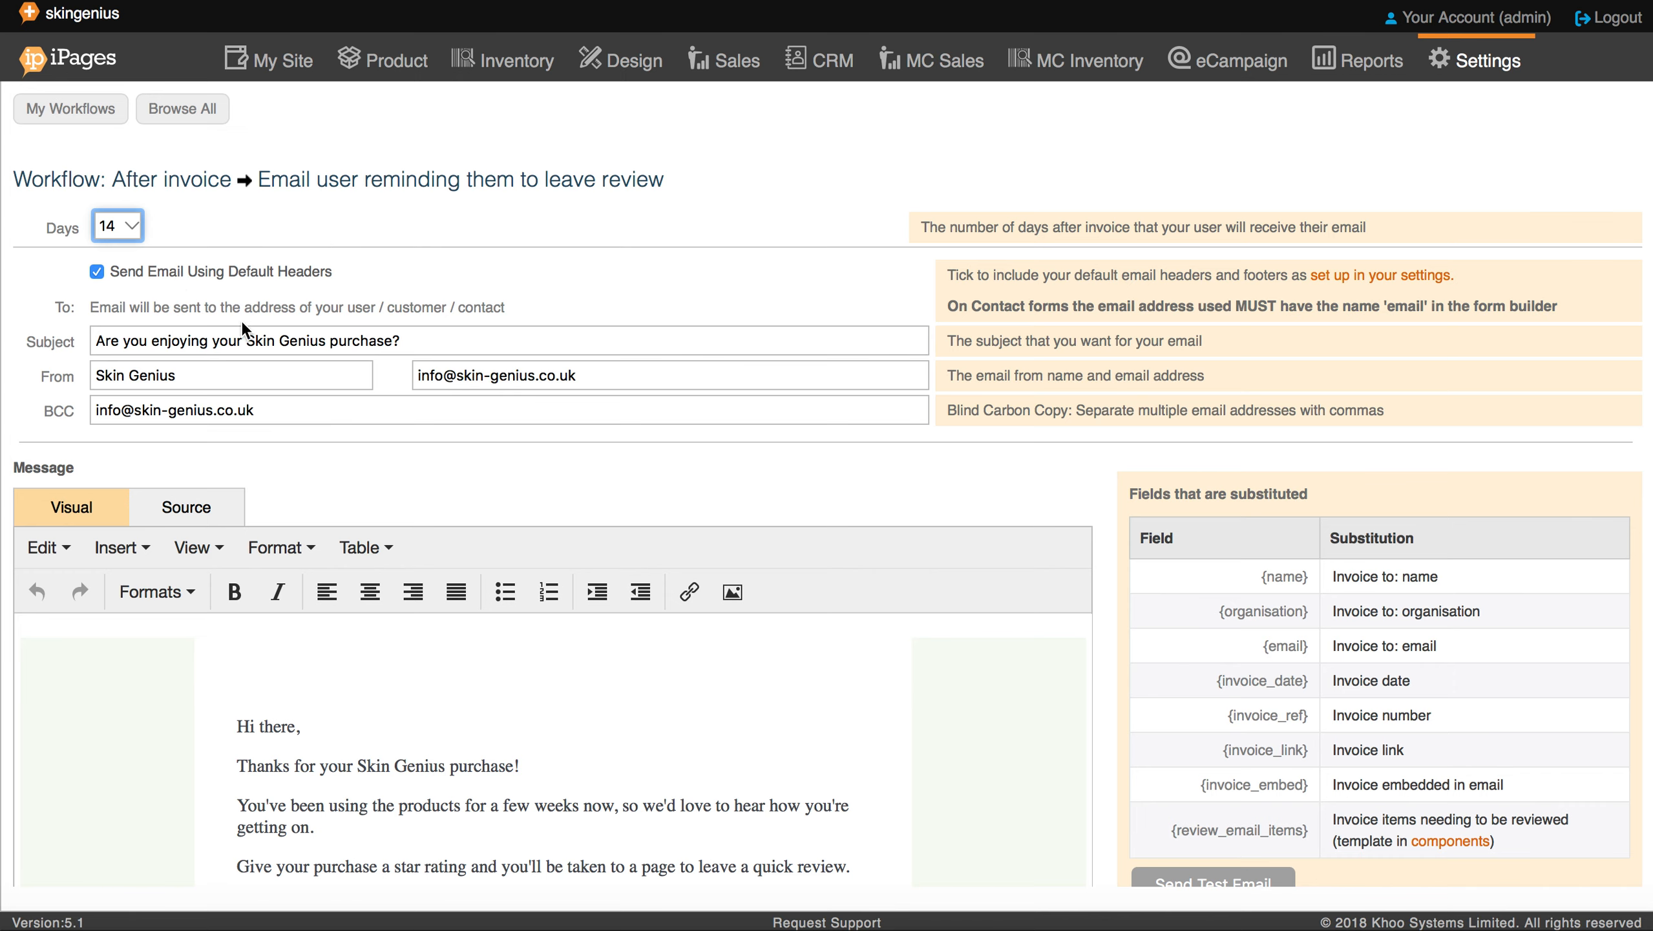
scroll(173, 426, "down", 4)
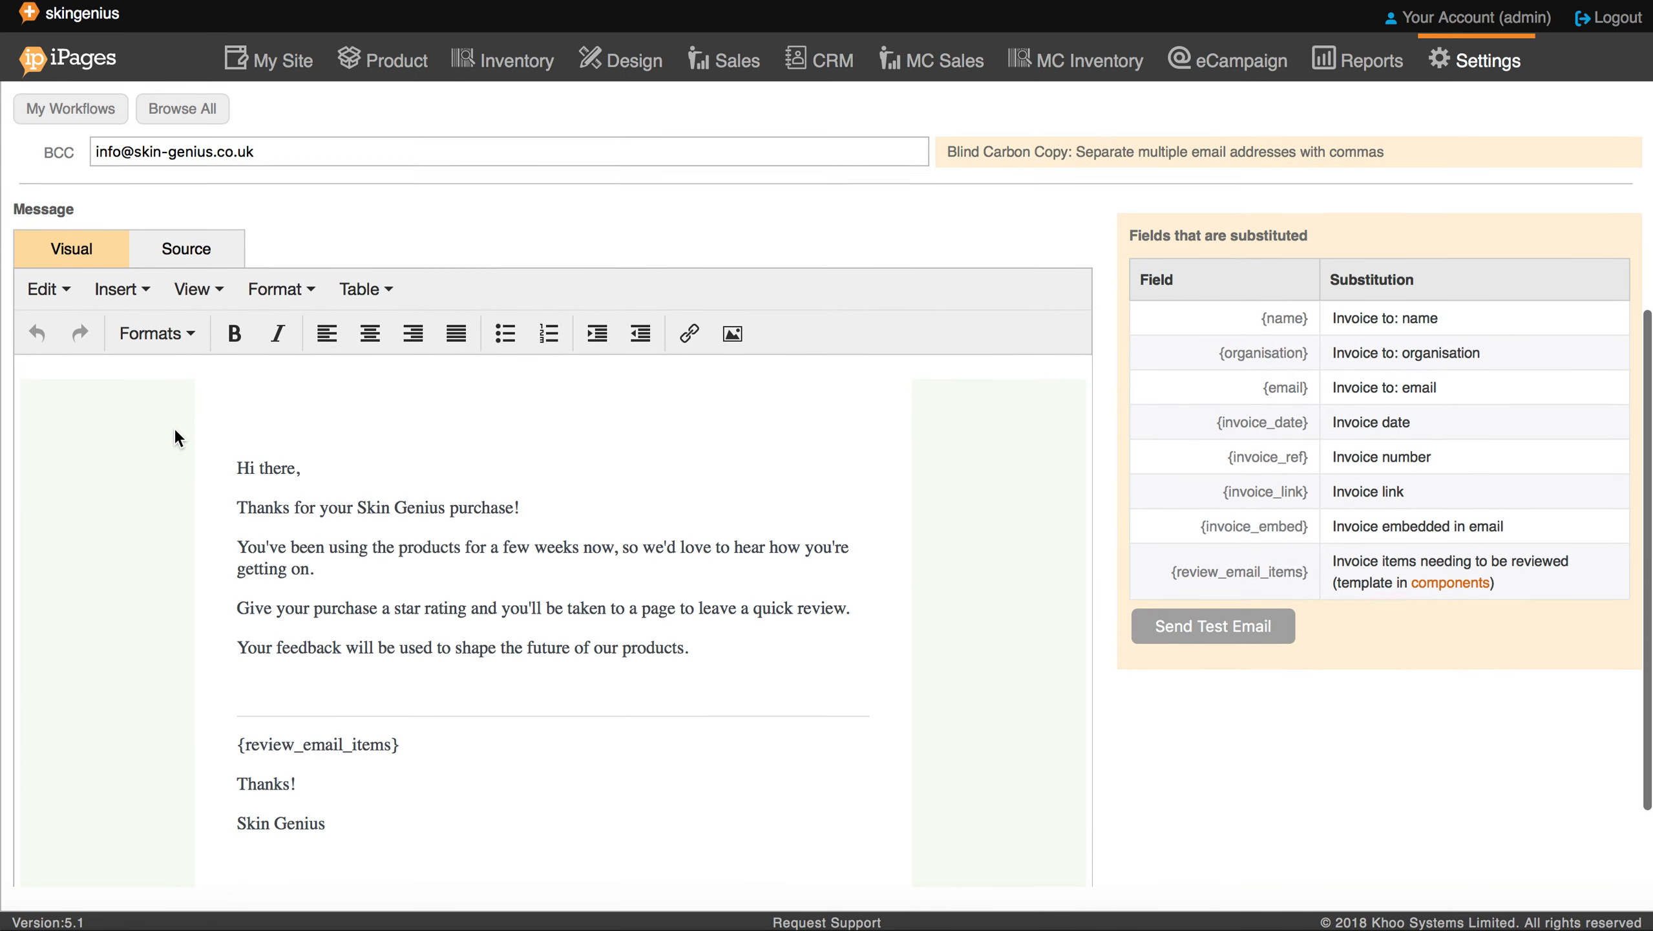
scroll(173, 425, "down", 2)
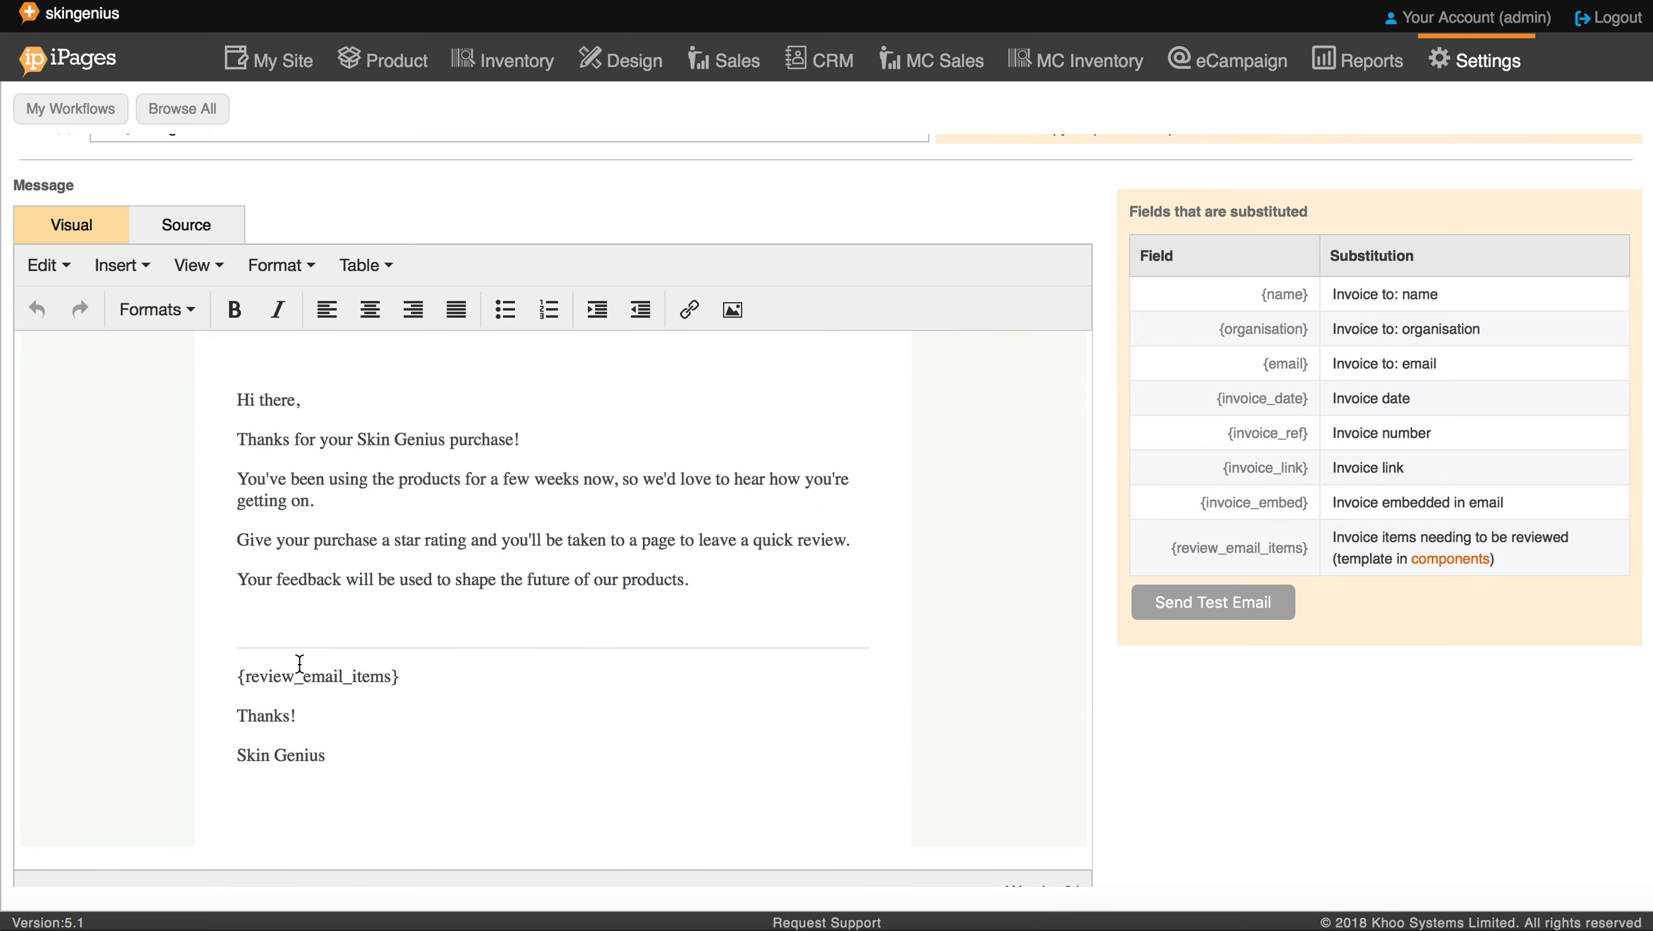
left_click_drag(237, 676, 403, 676)
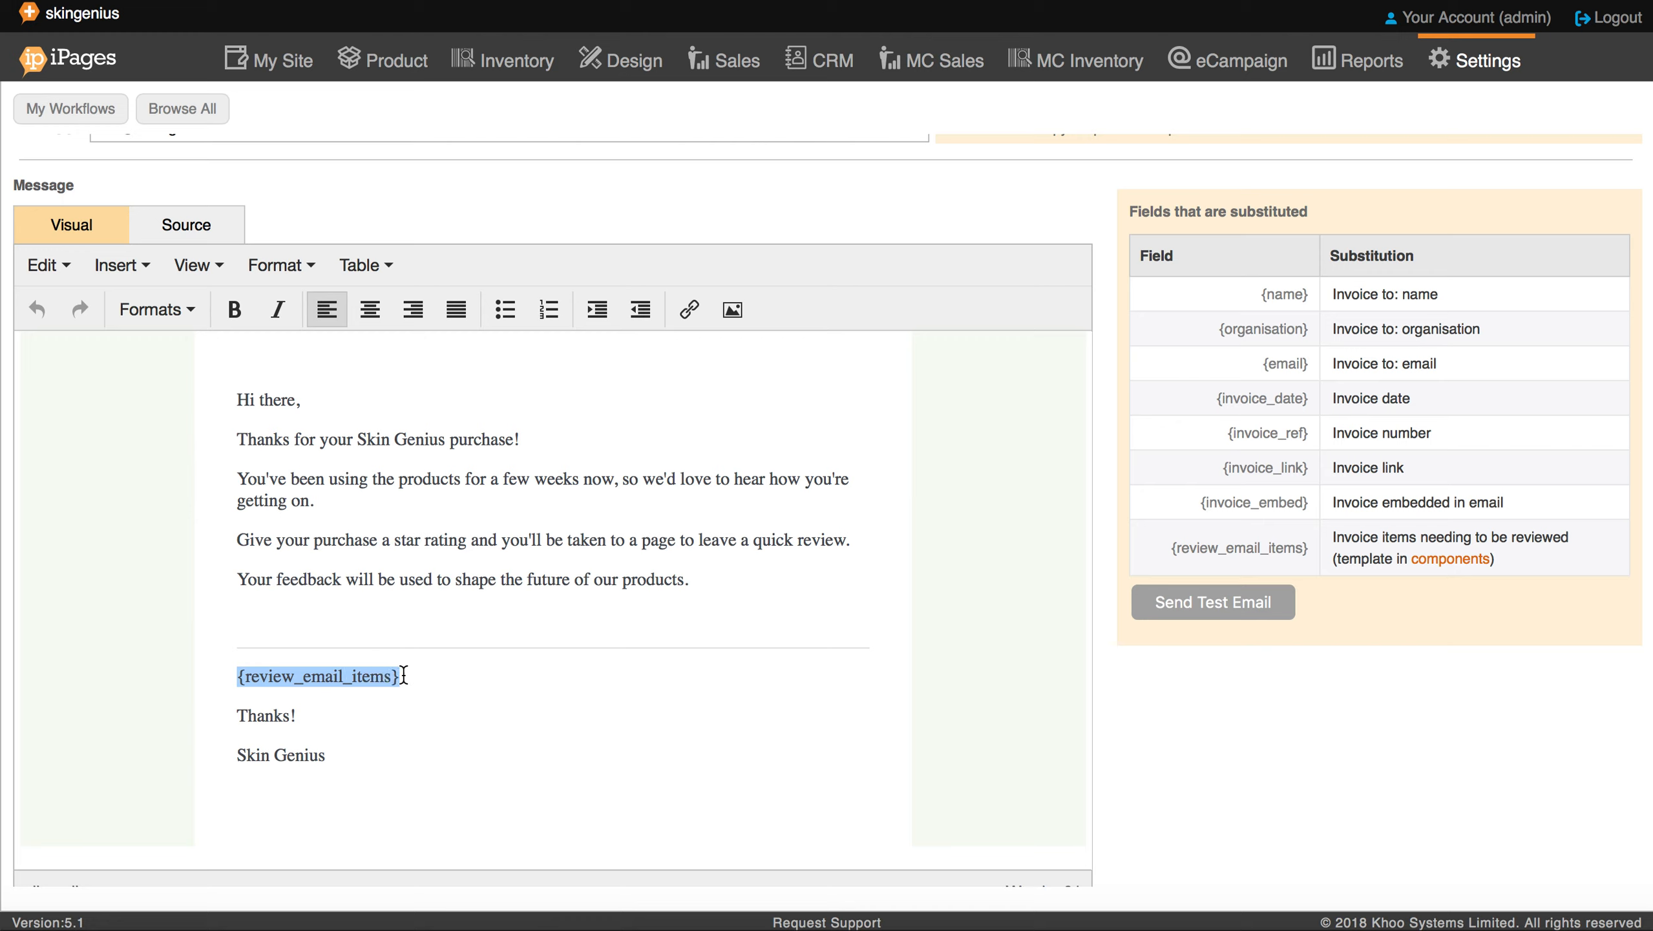
left_click(486, 681)
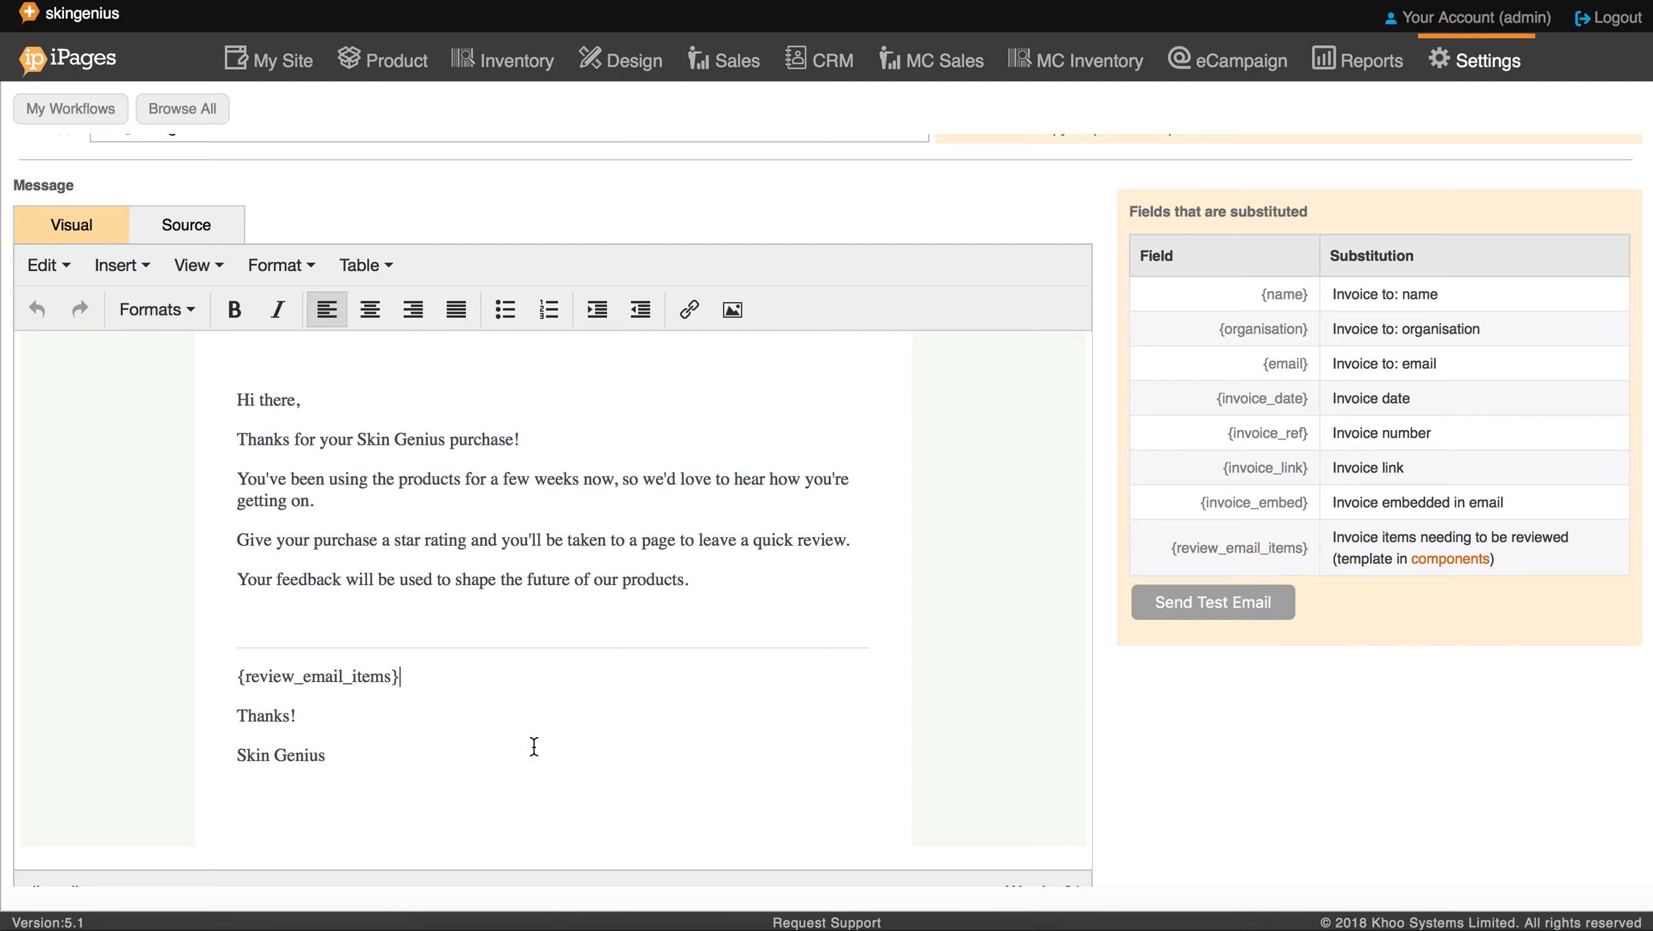
scroll(1233, 749, "down", 2)
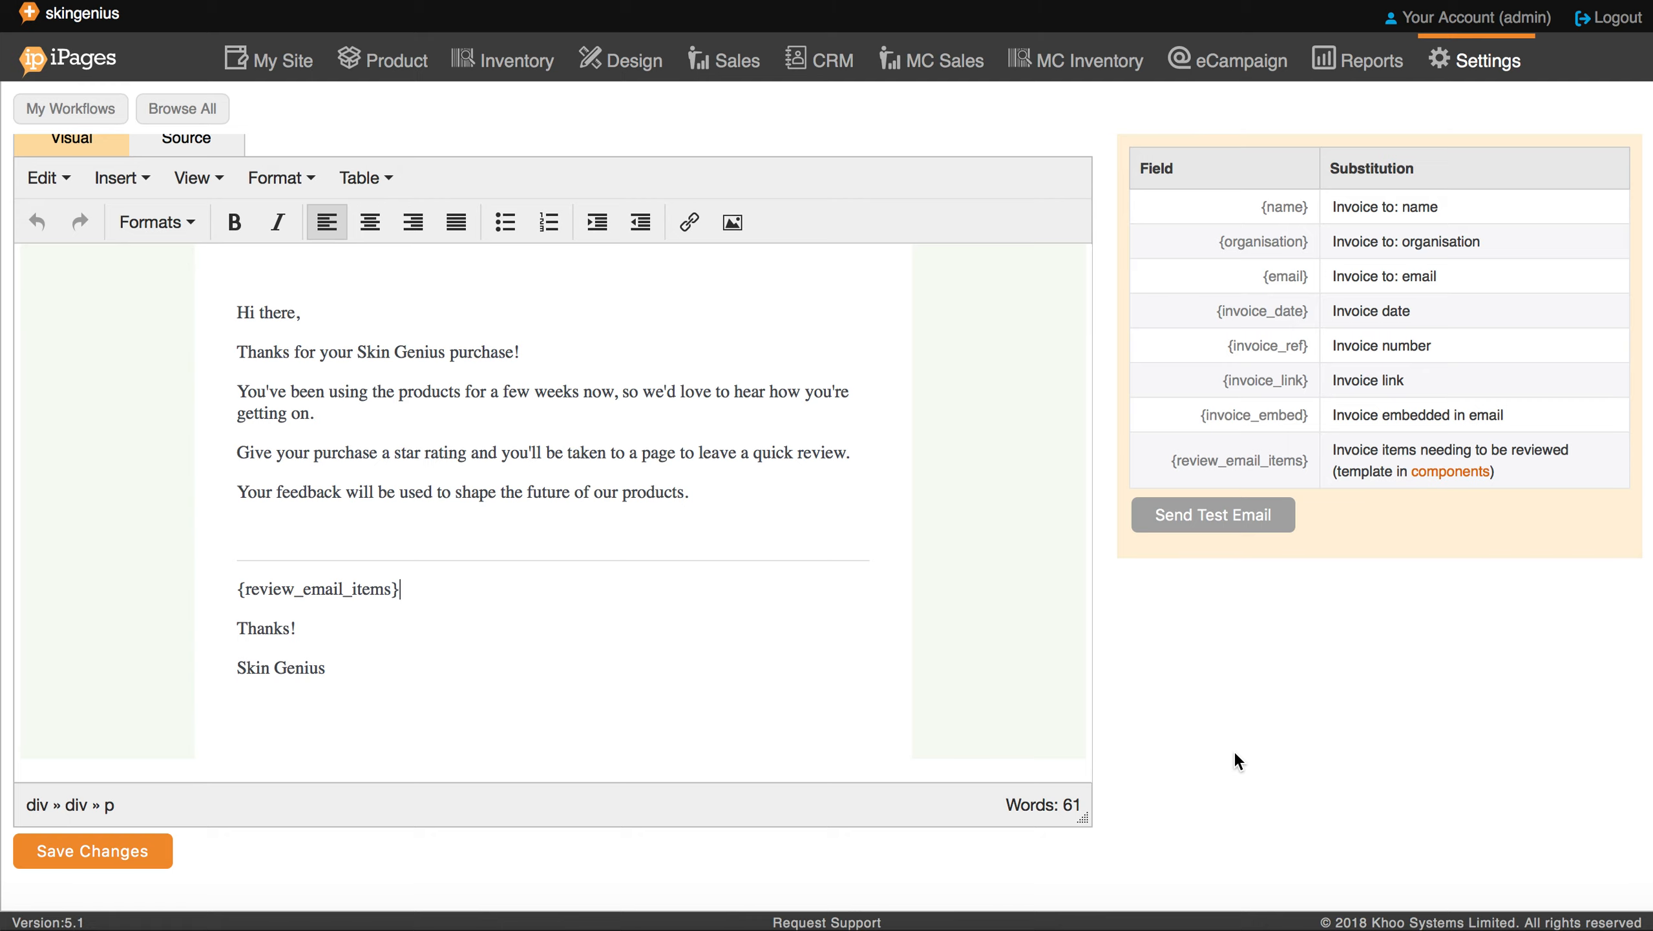
Step: Open the 'On review submitted → Publish to Website' workflow from Review Workflows
mouse_move(103, 908)
left_click(100, 104)
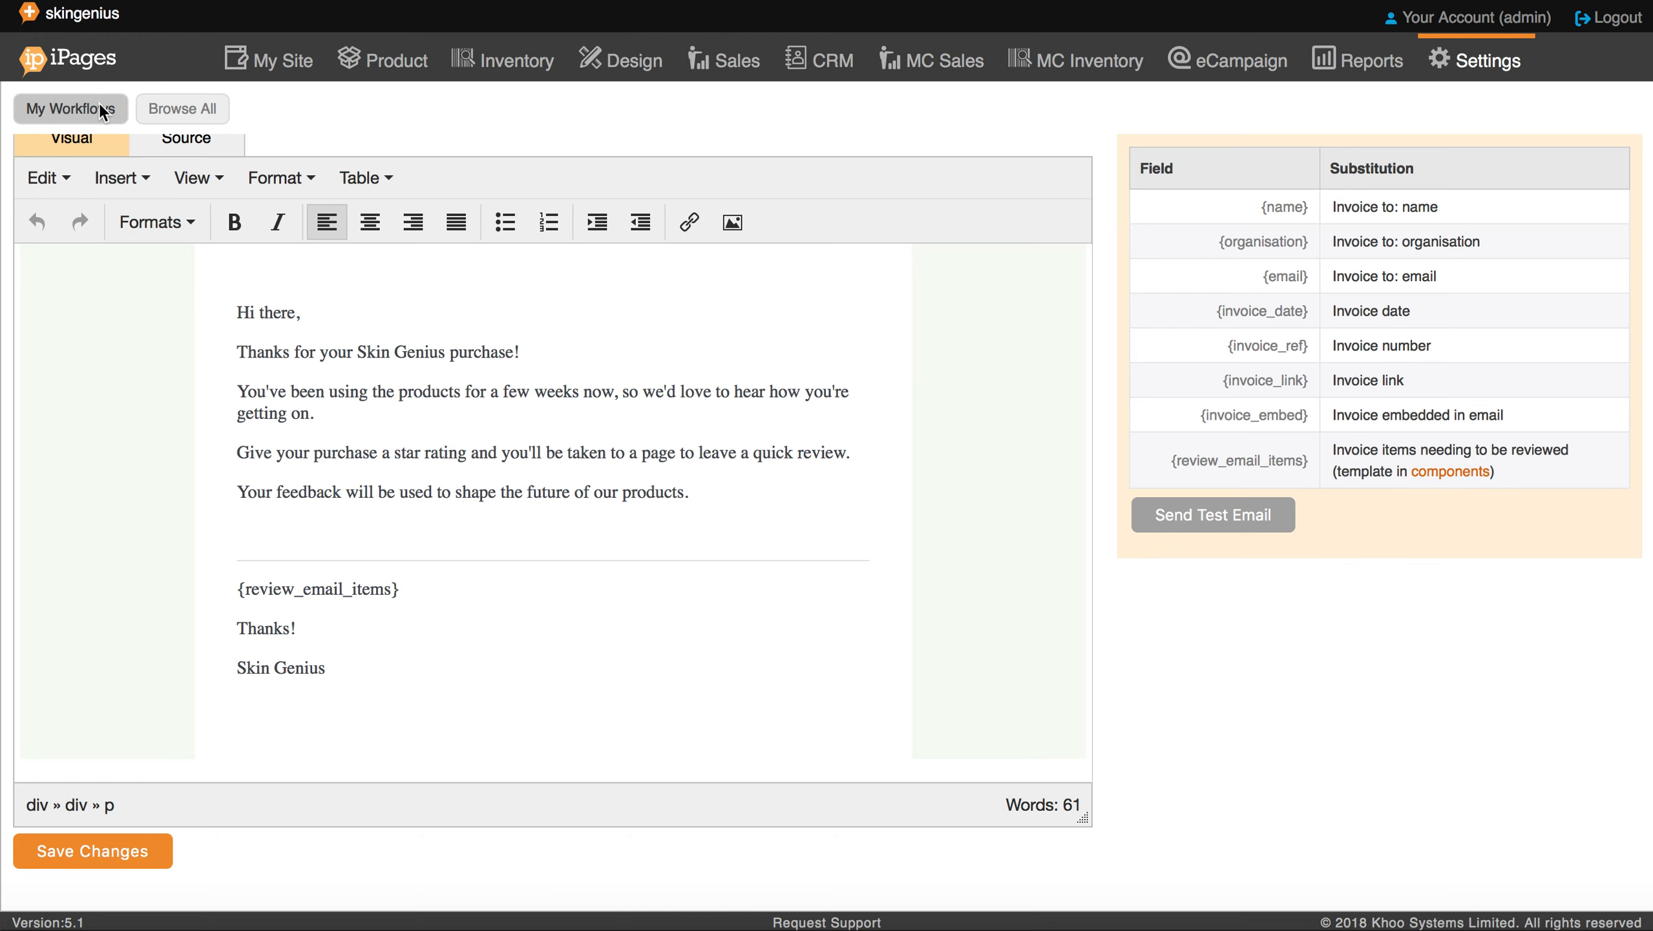
scroll(492, 498, "down", 5)
scroll(492, 496, "down", 8)
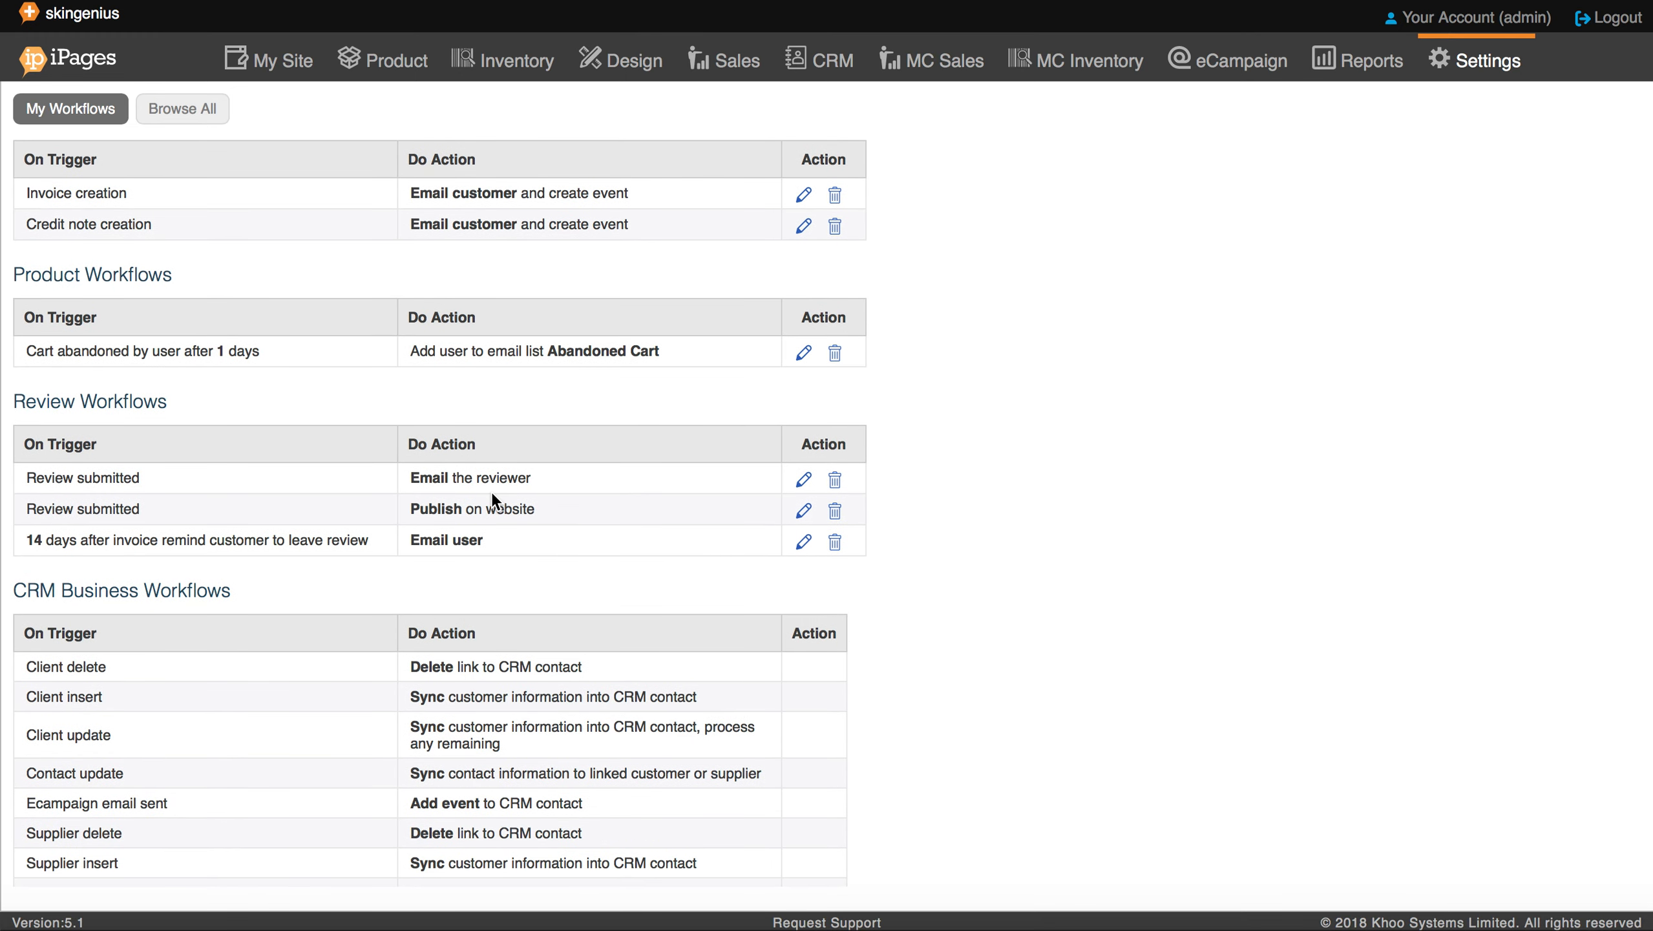
left_click(804, 513)
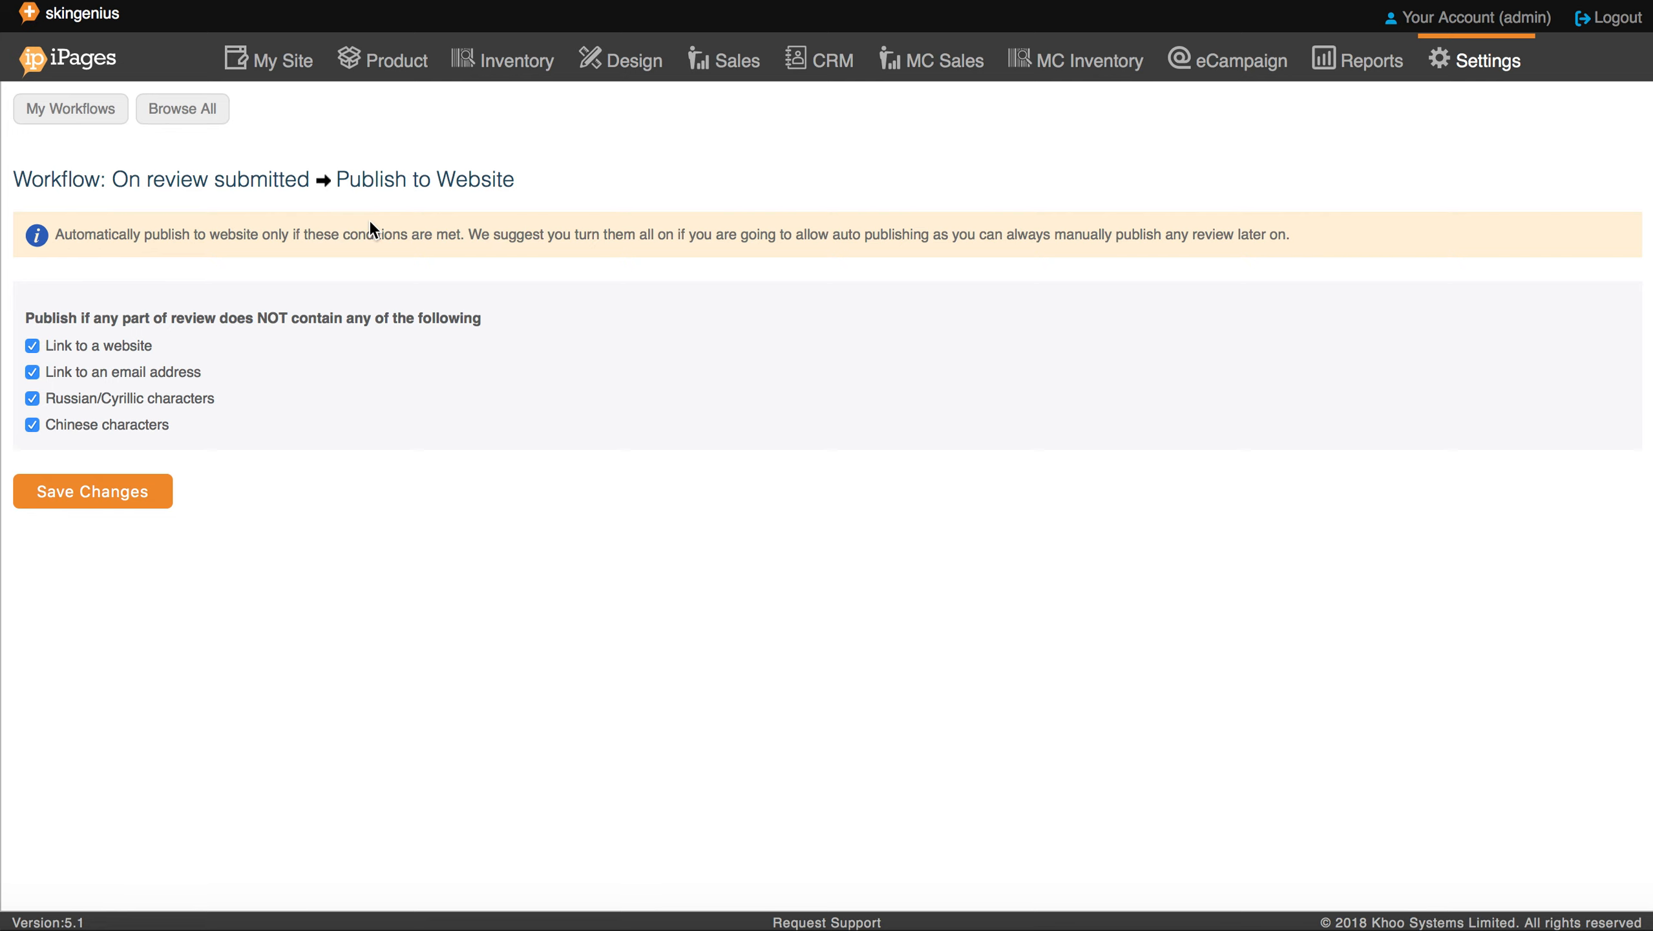
Step: Open the 'Email Reviewer' workflow and read its 'Thanks for your Skin Genius Review' email
left_click(73, 113)
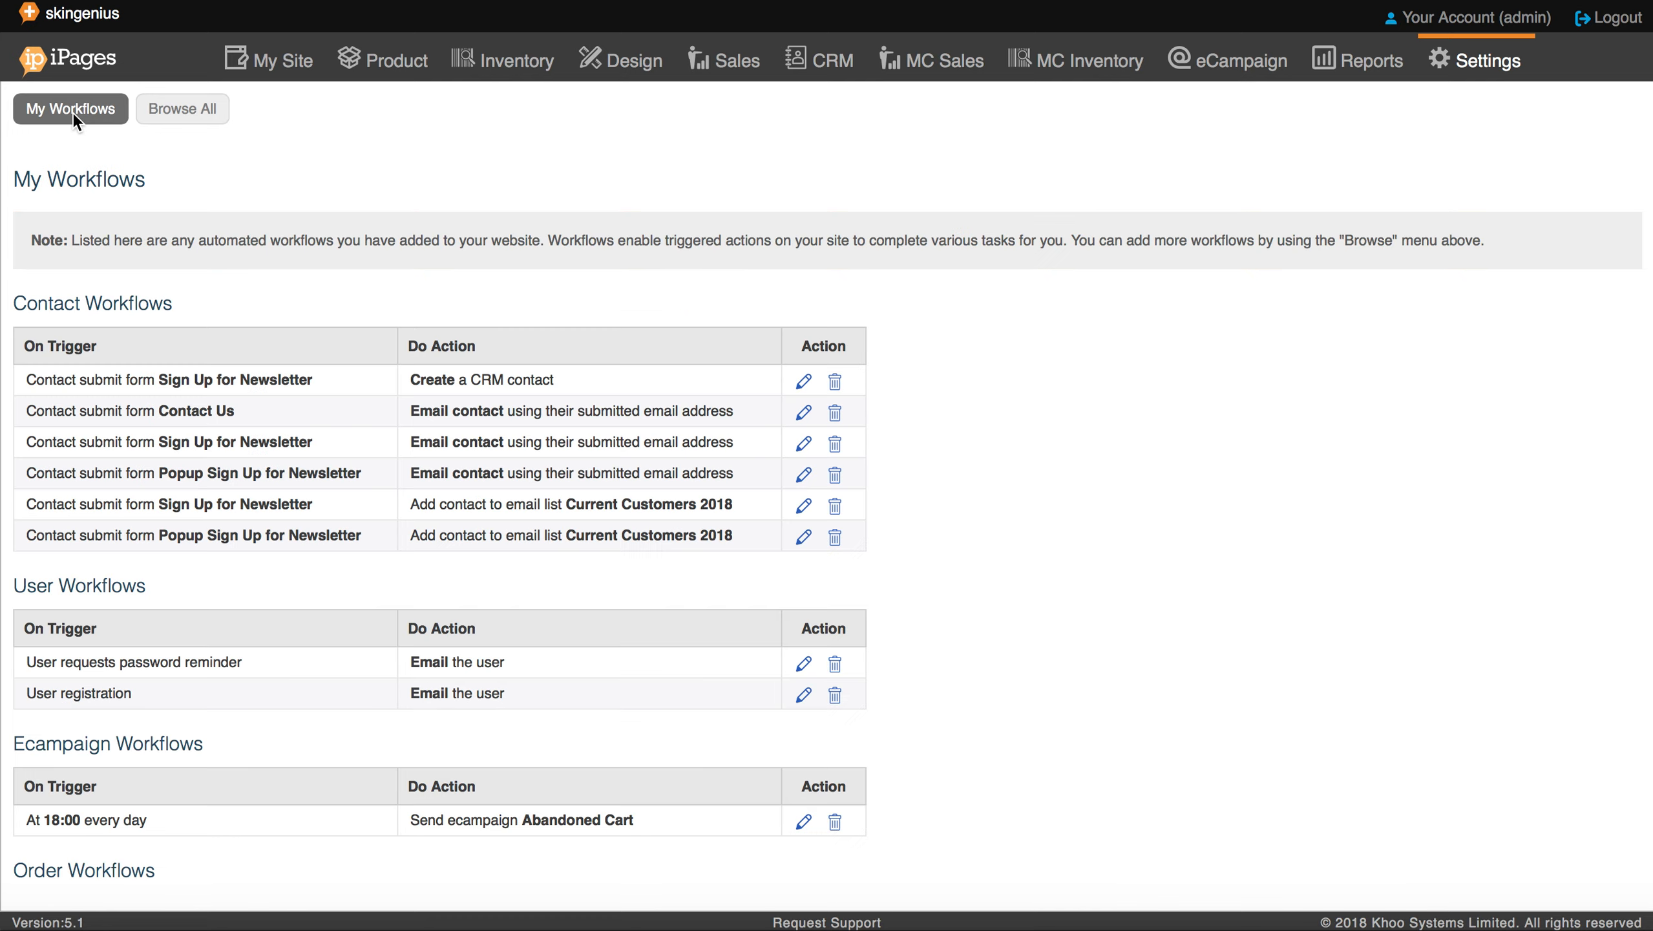
scroll(553, 356, "down", 10)
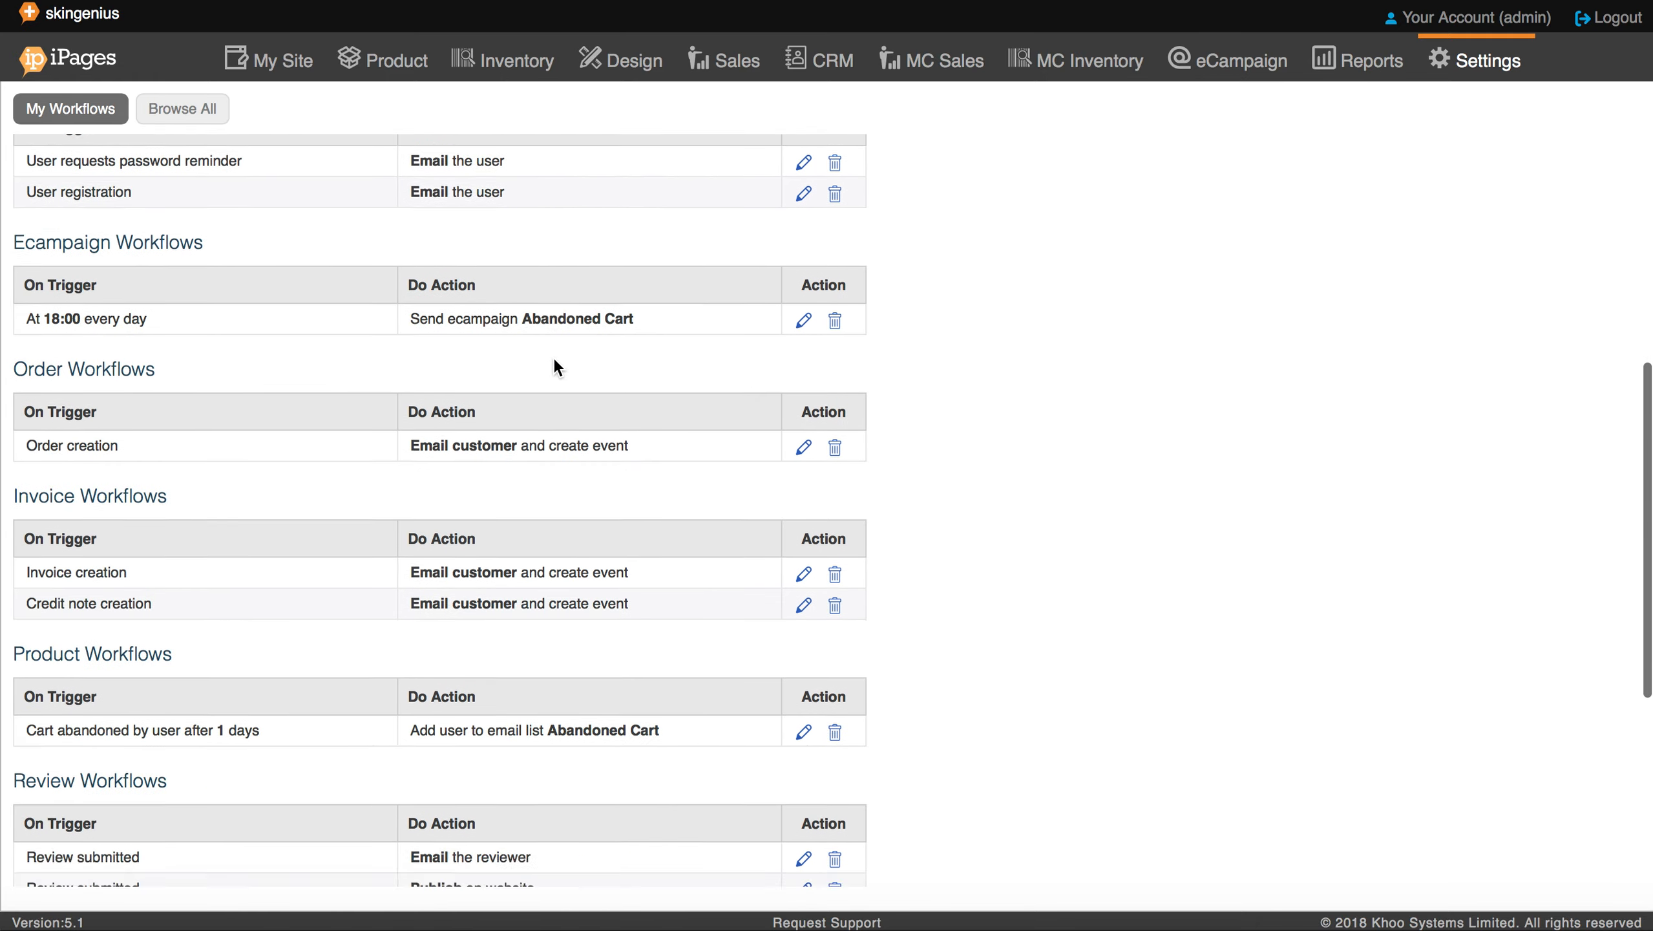
scroll(555, 365, "down", 2)
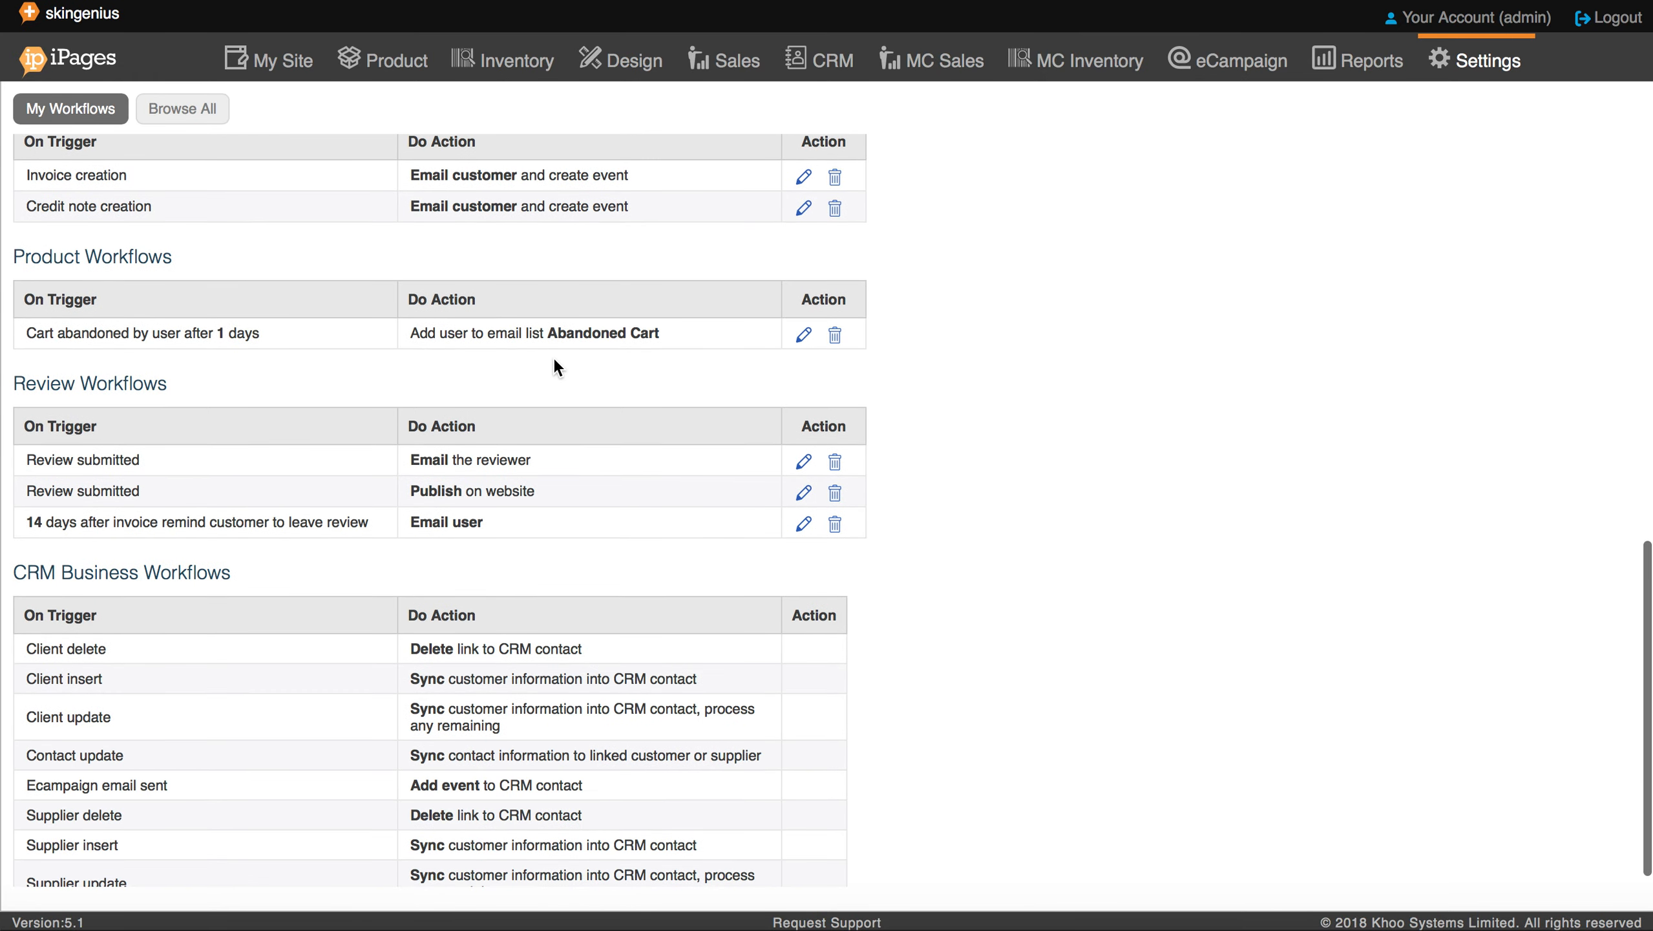
left_click(804, 466)
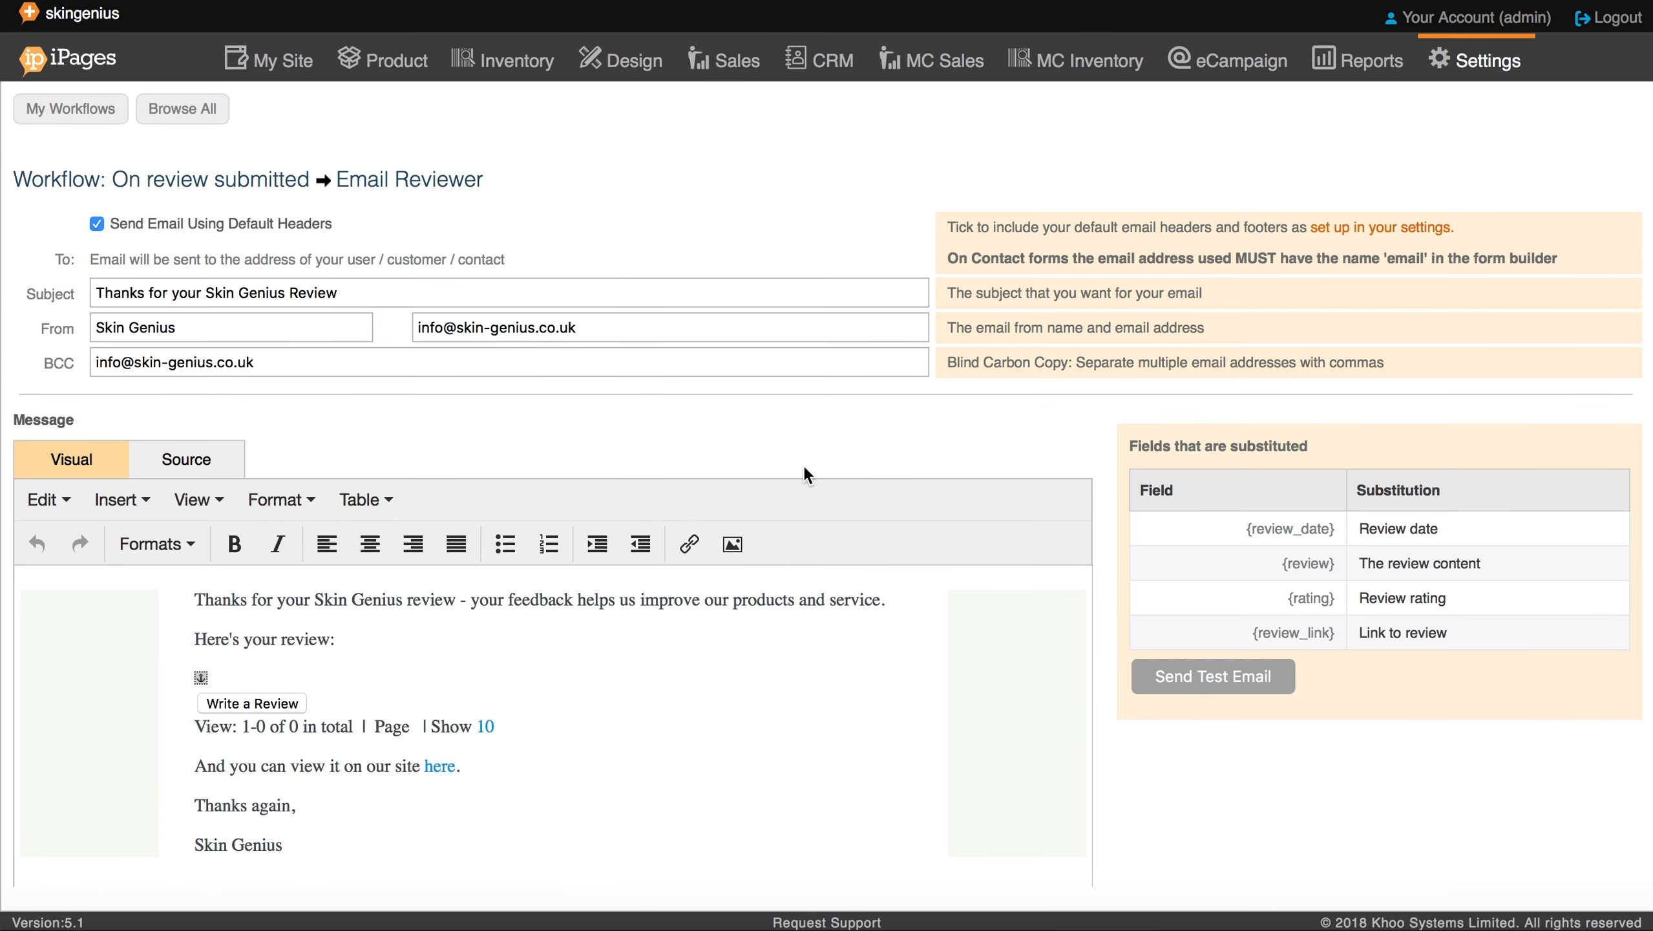
scroll(803, 466, "down", 2)
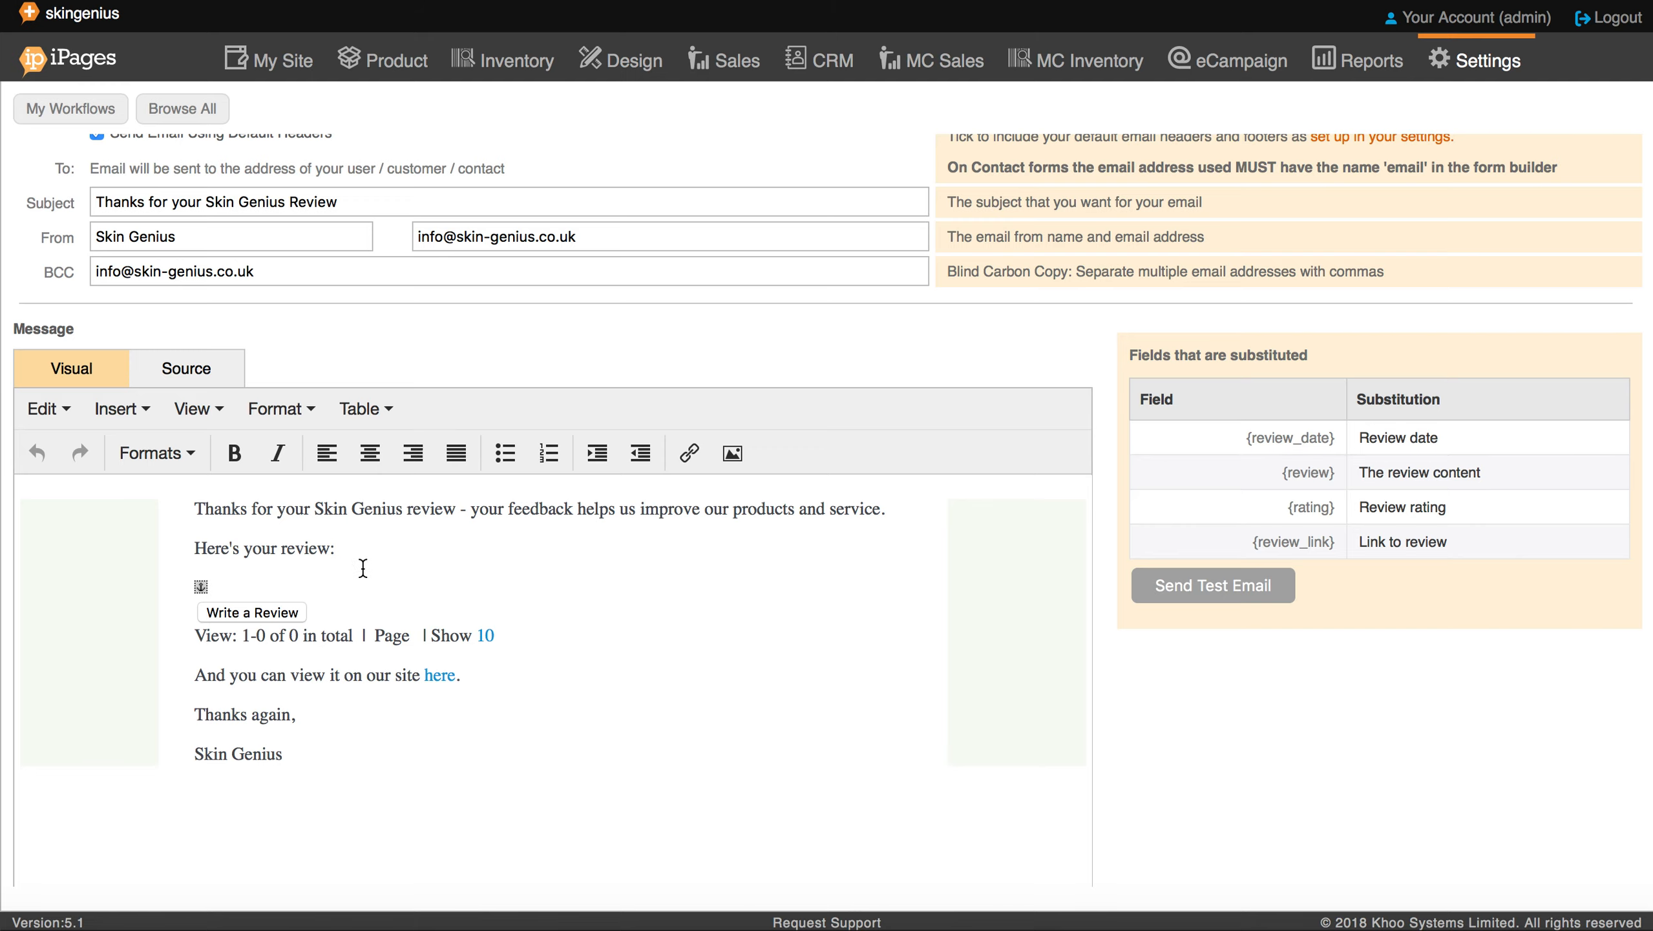
scroll(362, 568, "down", 5)
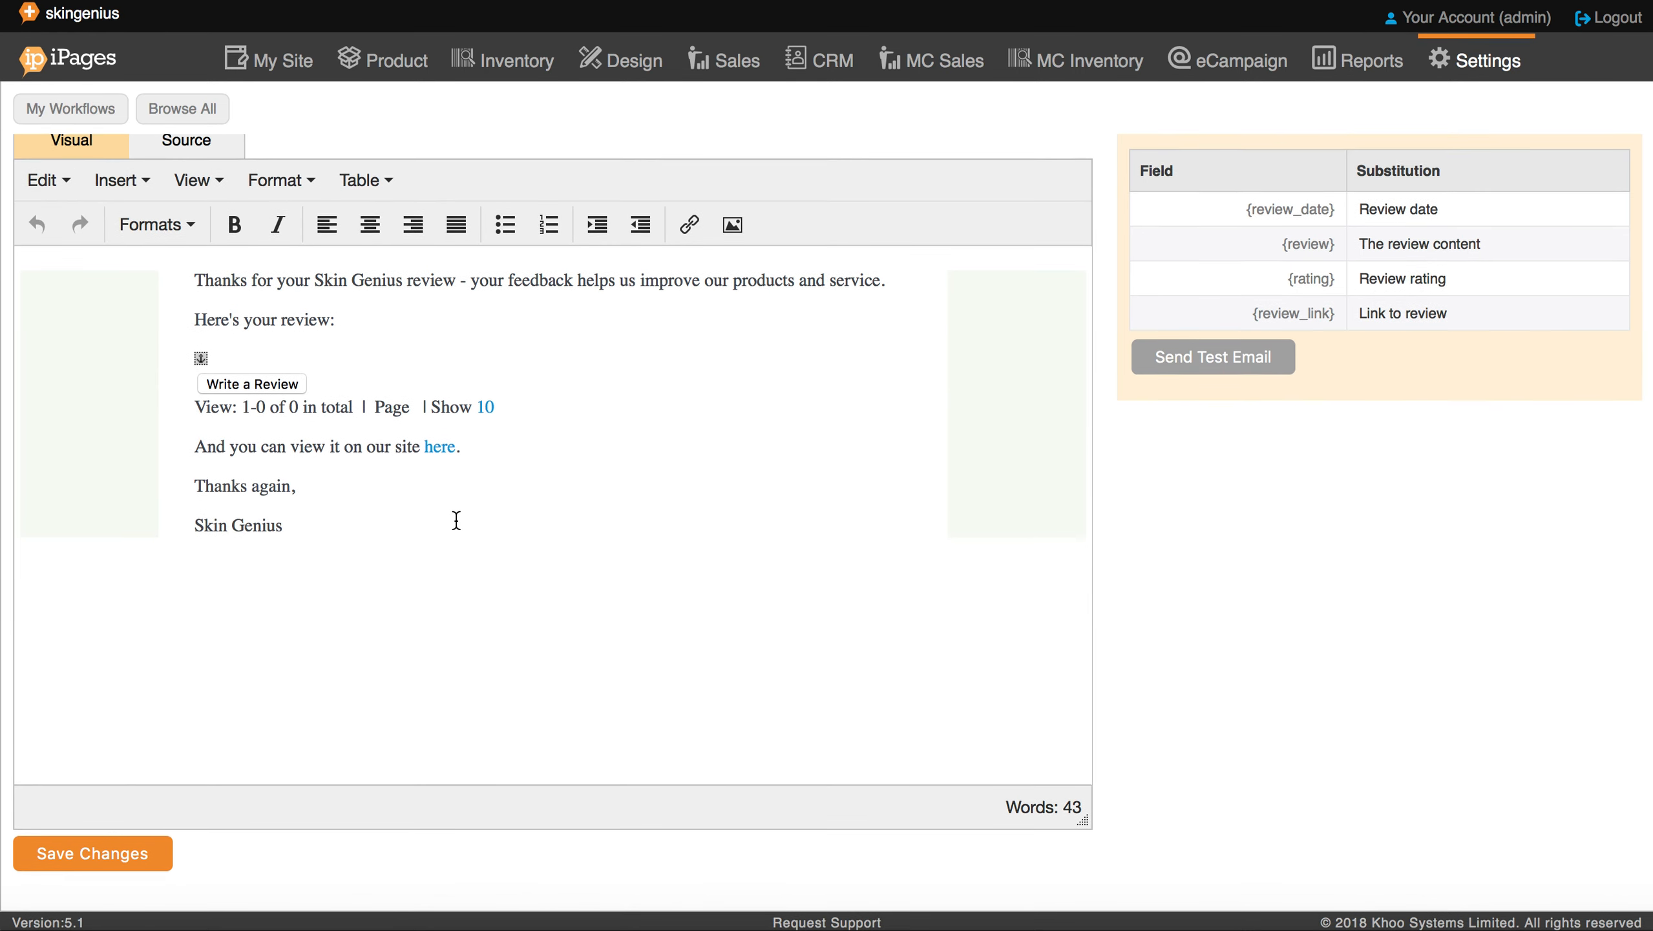
scroll(456, 520, "up", 7)
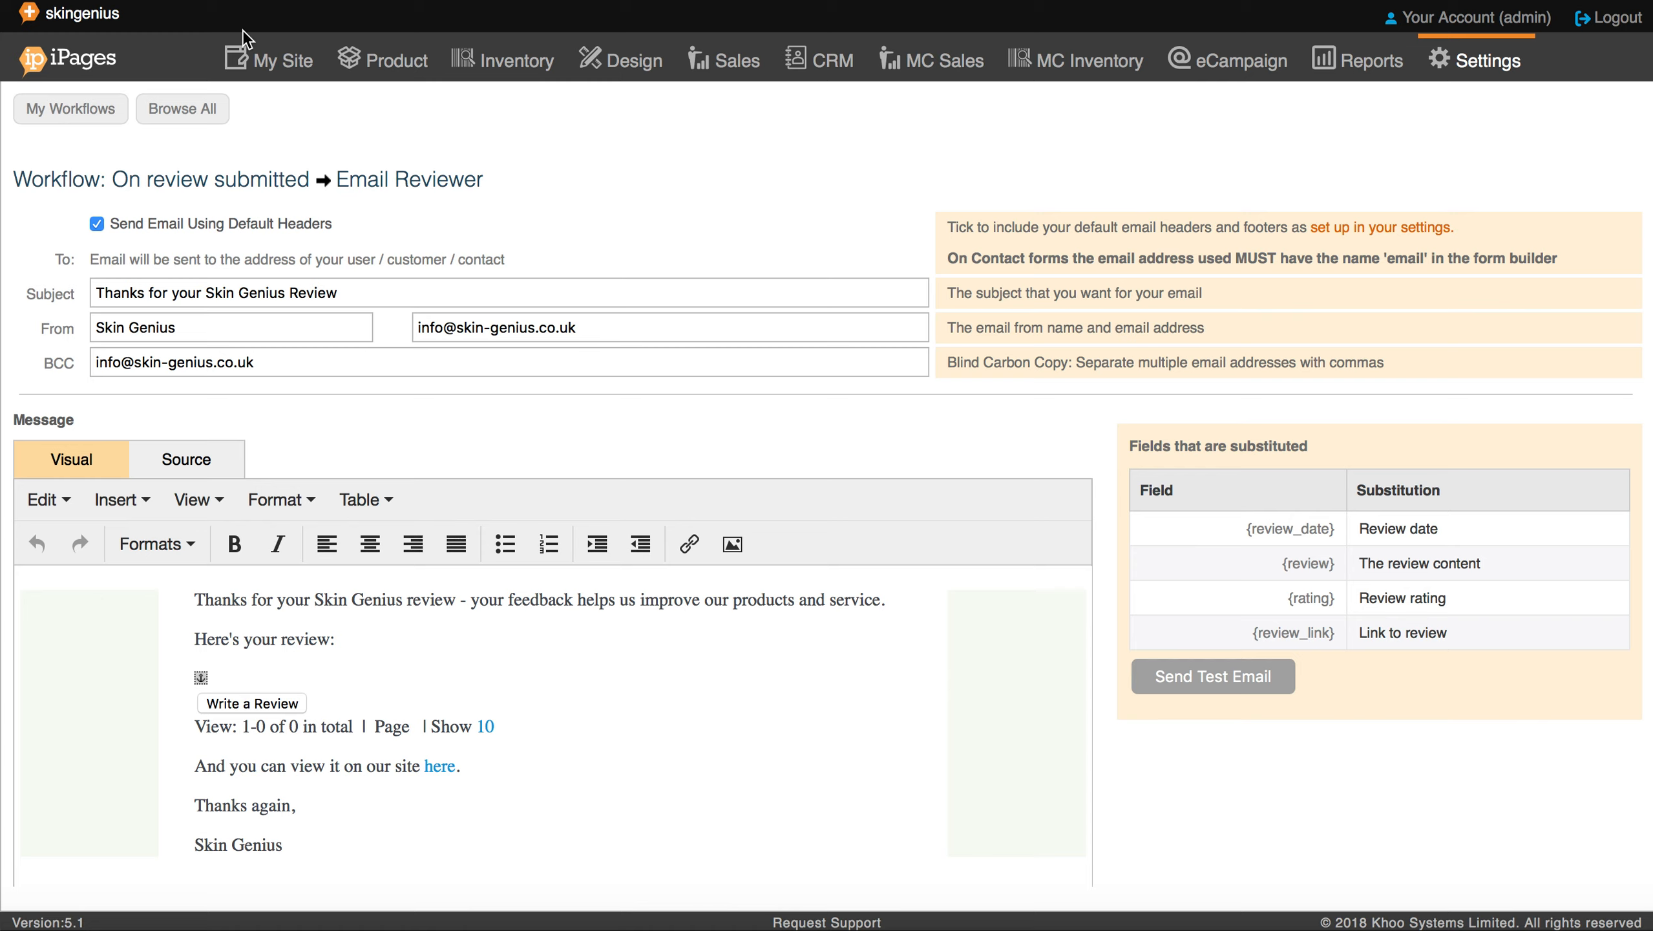
Step: Go to My Site > Reviews and view the first review's Leave-On Purifying Gel page
left_click(250, 60)
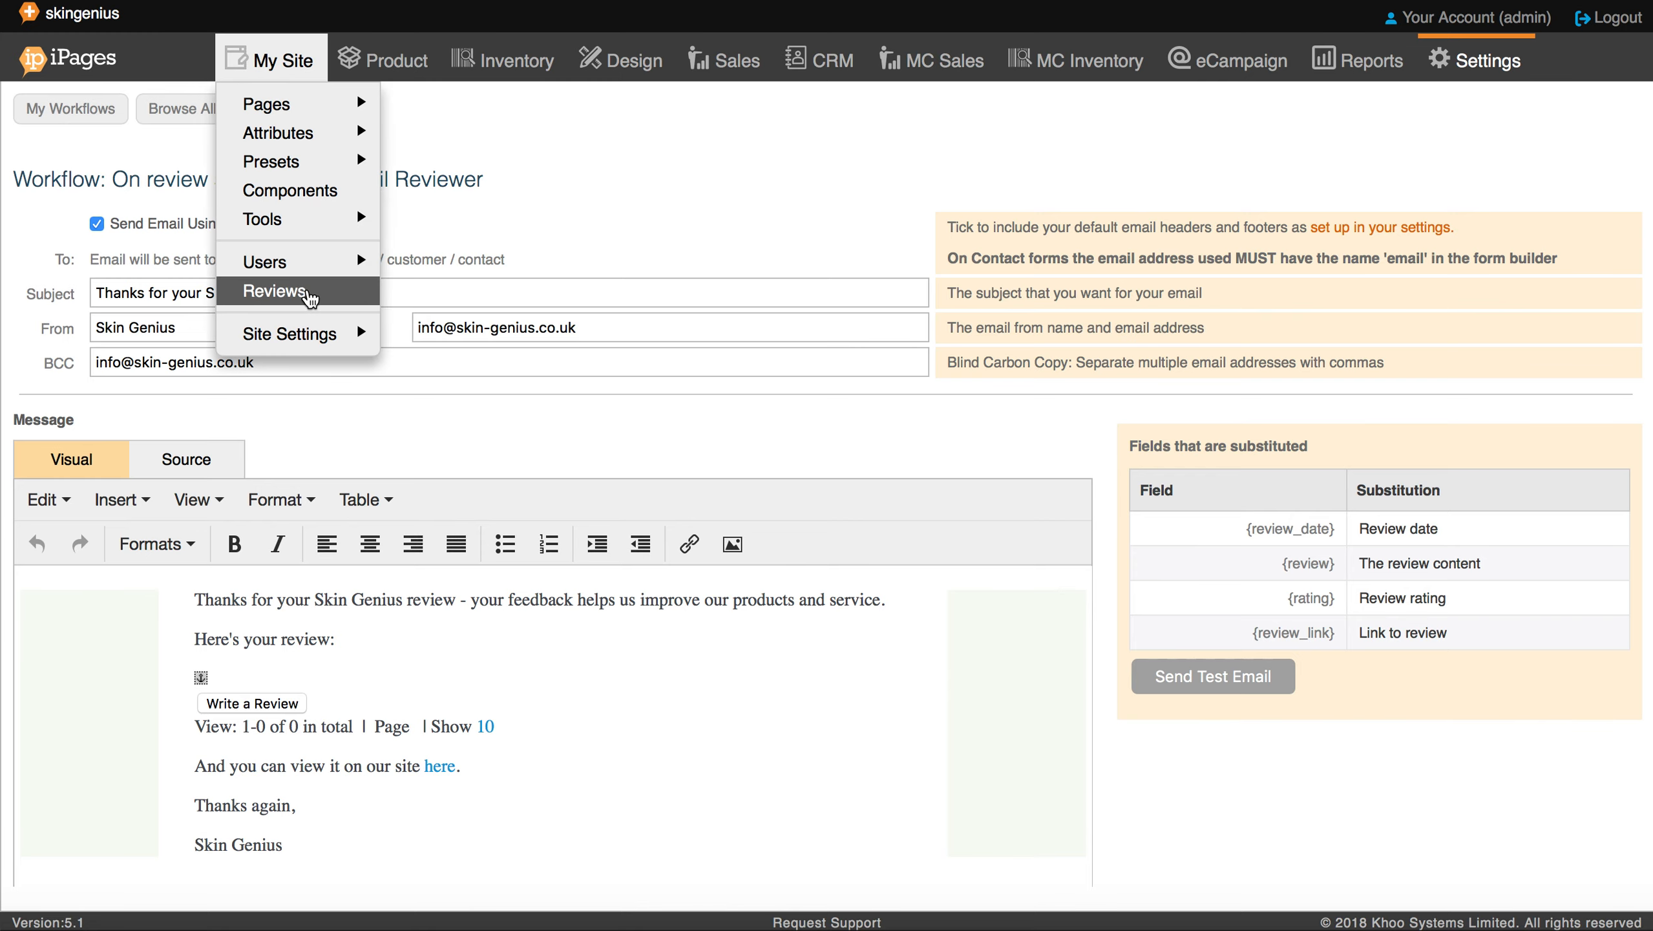
left_click(306, 291)
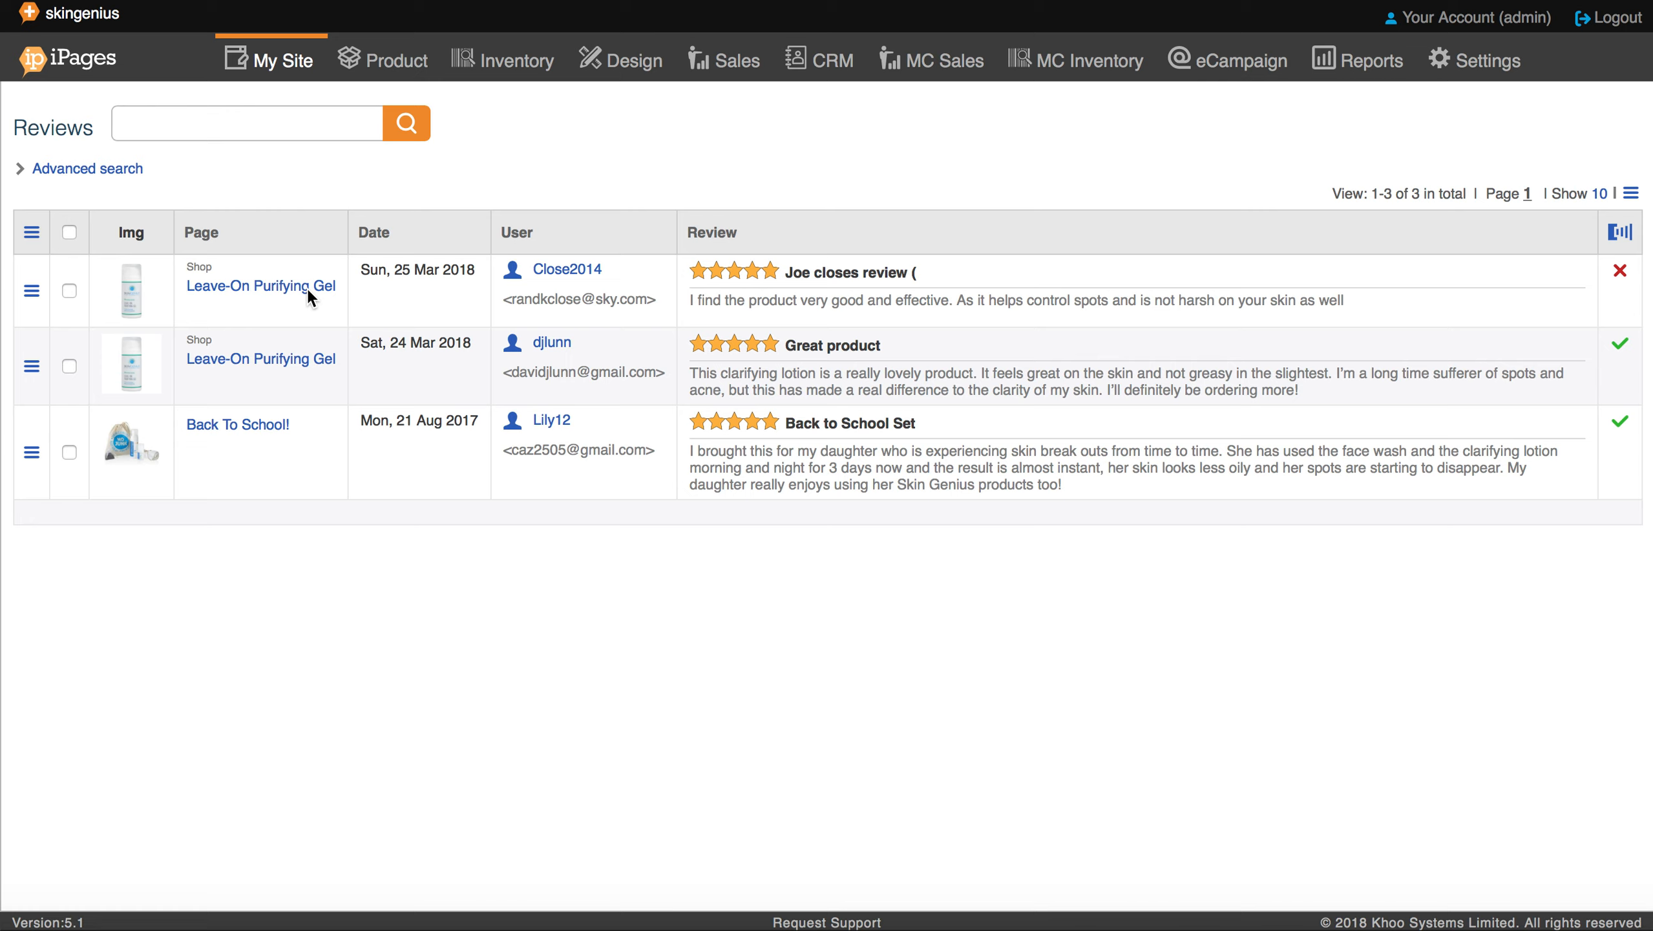
left_click(31, 291)
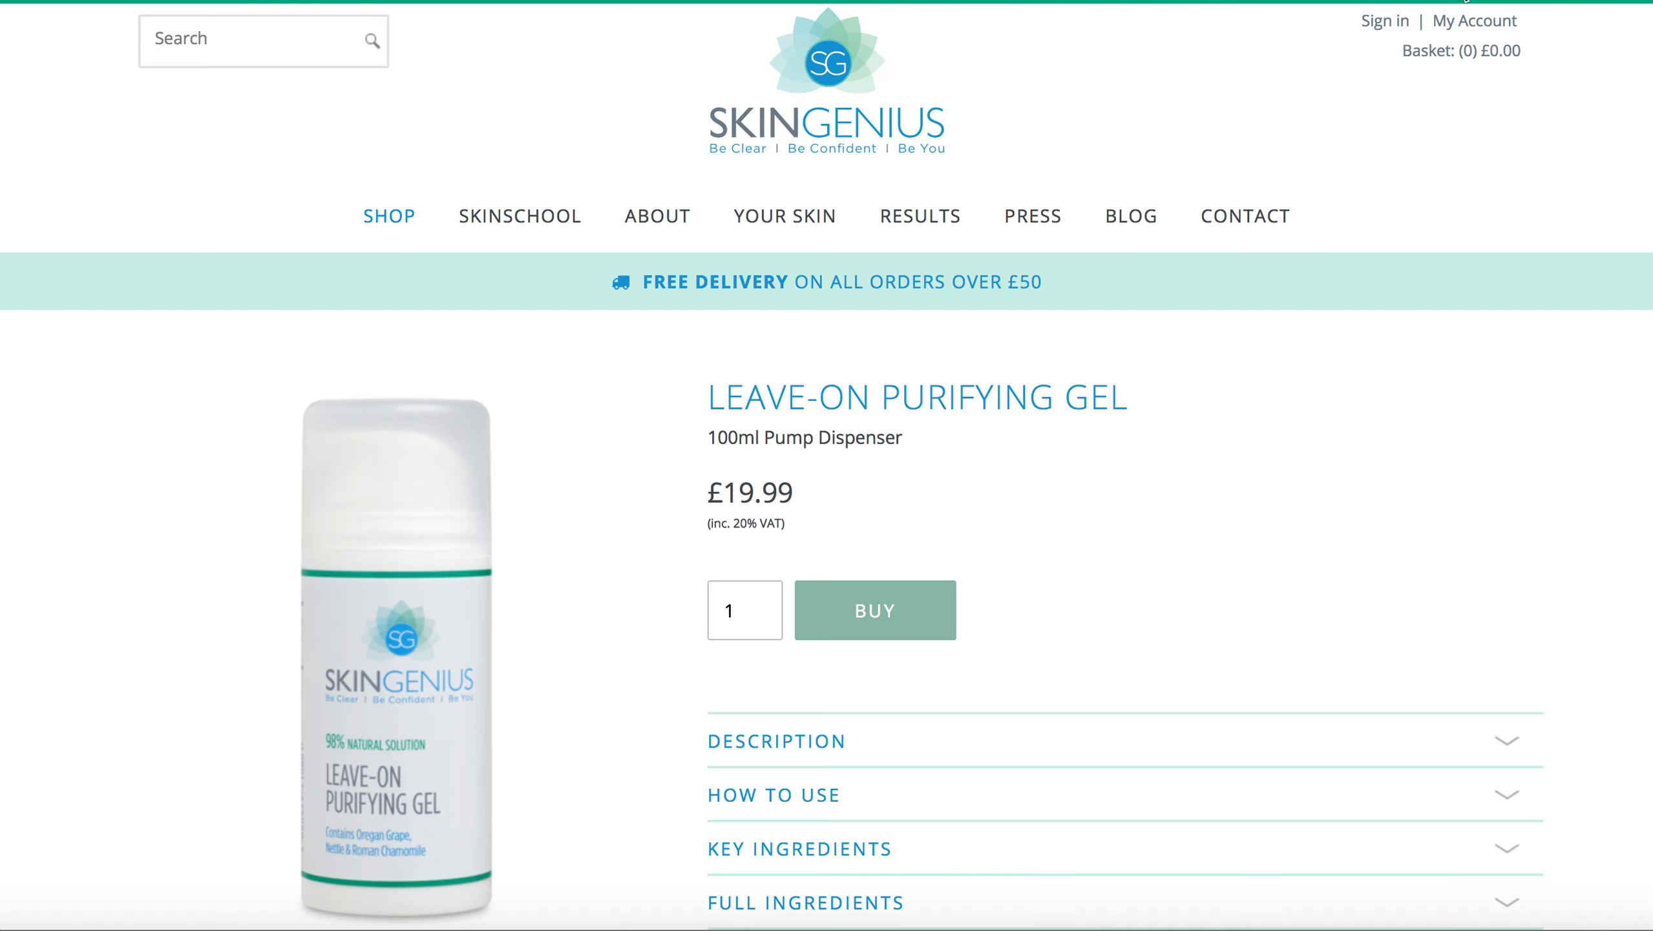
Step: Check the User Reviews section showing one 5-star review on the product page
scroll(982, 655, "down", 5)
scroll(982, 653, "down", 1)
left_click(963, 592)
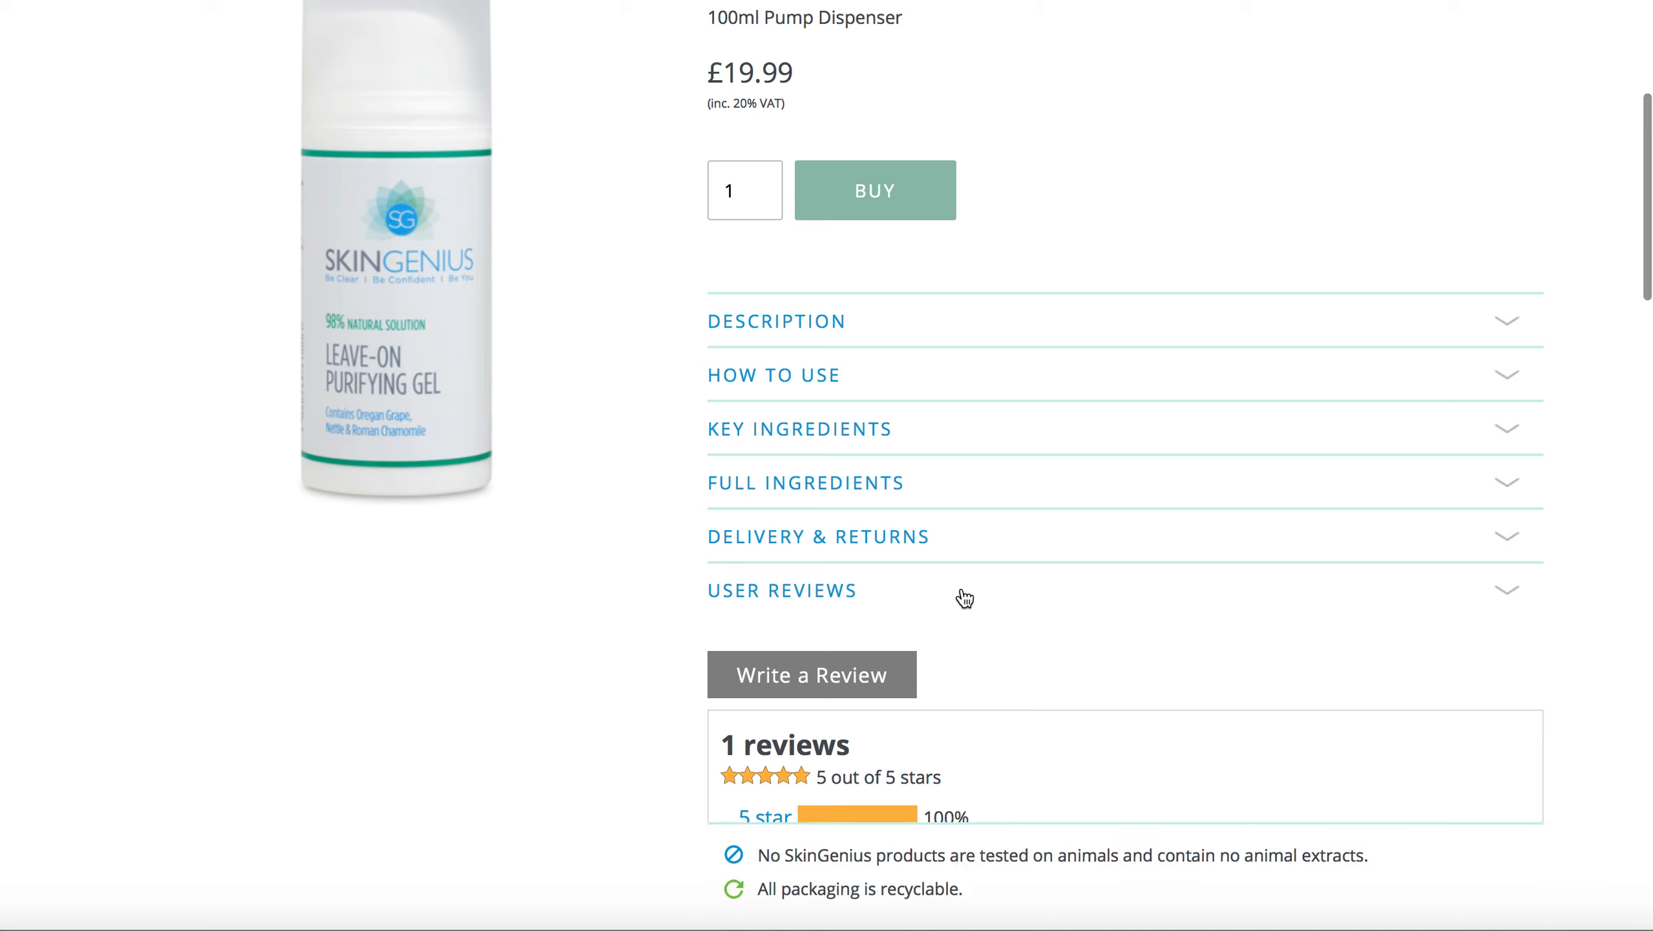
left_click(963, 592)
left_click(963, 592)
left_click(964, 598)
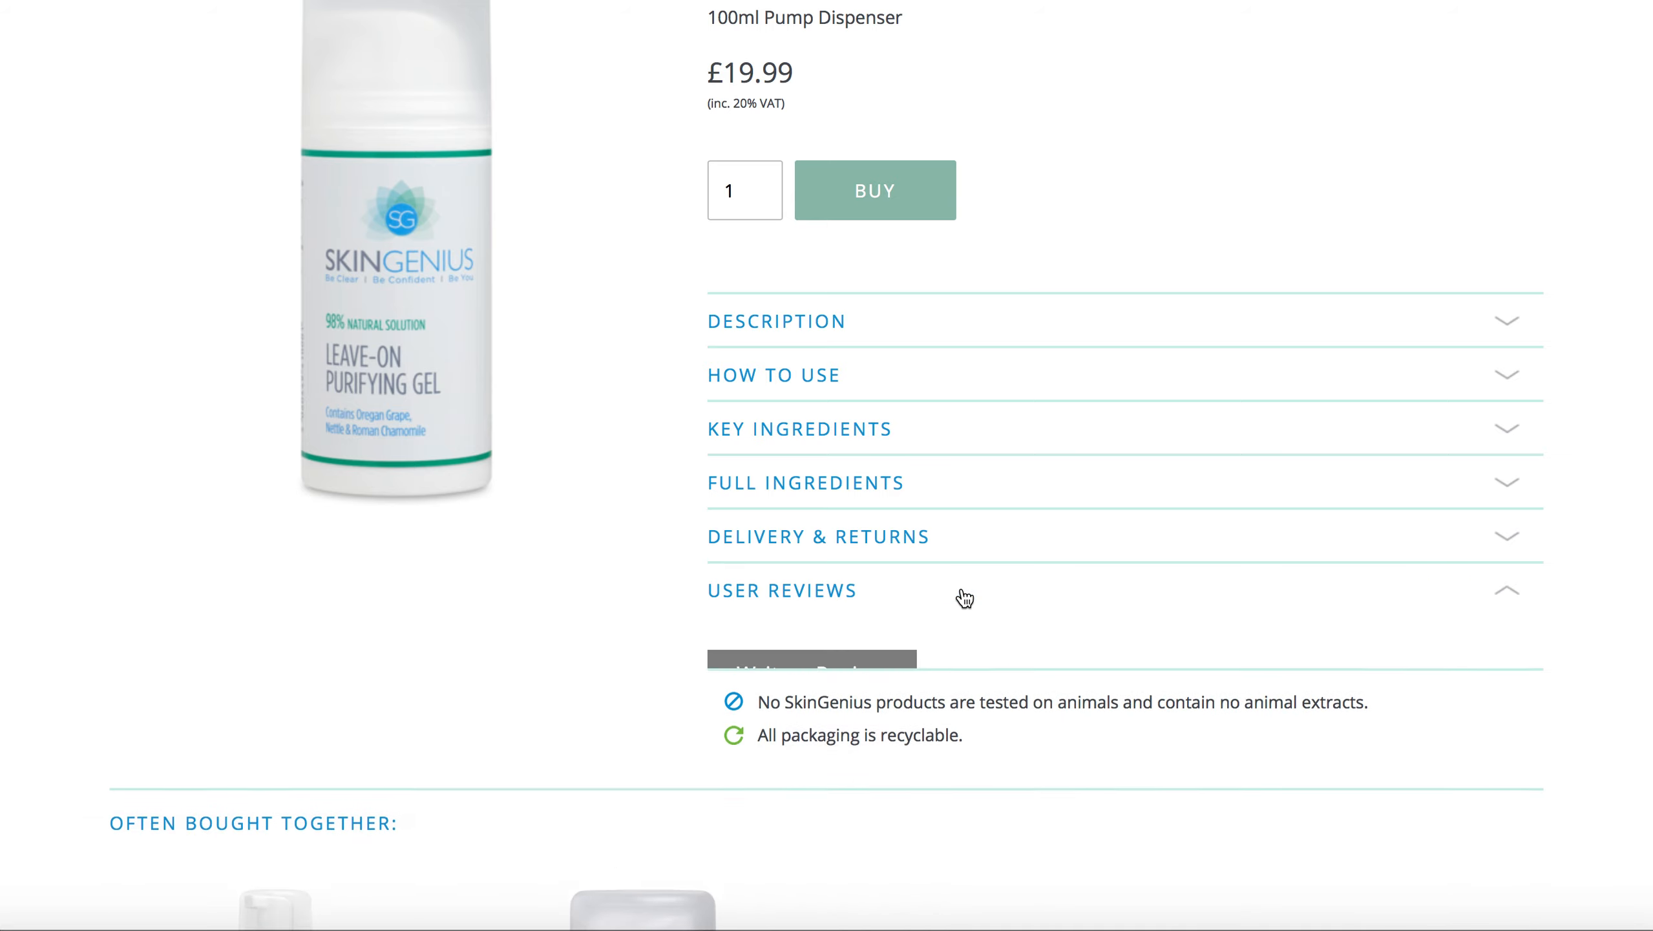
scroll(963, 598, "up", 4)
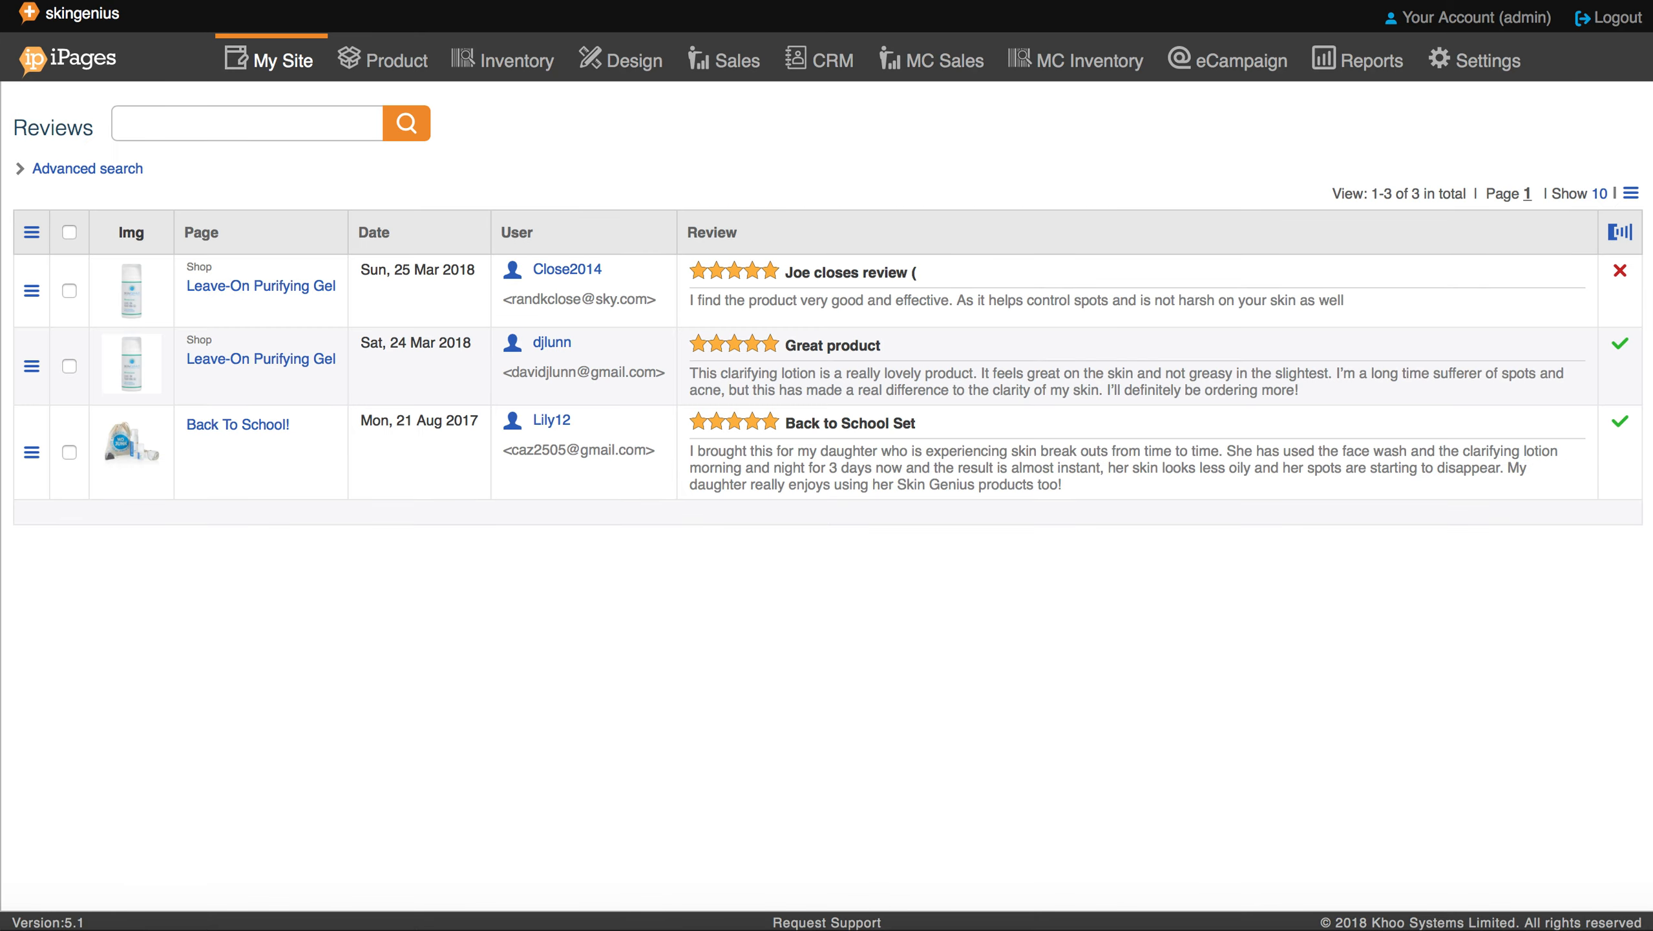
Step: Inspect the Product Item layout preset's tabs under My Site > Presets > Layout, then cancel
left_click(285, 60)
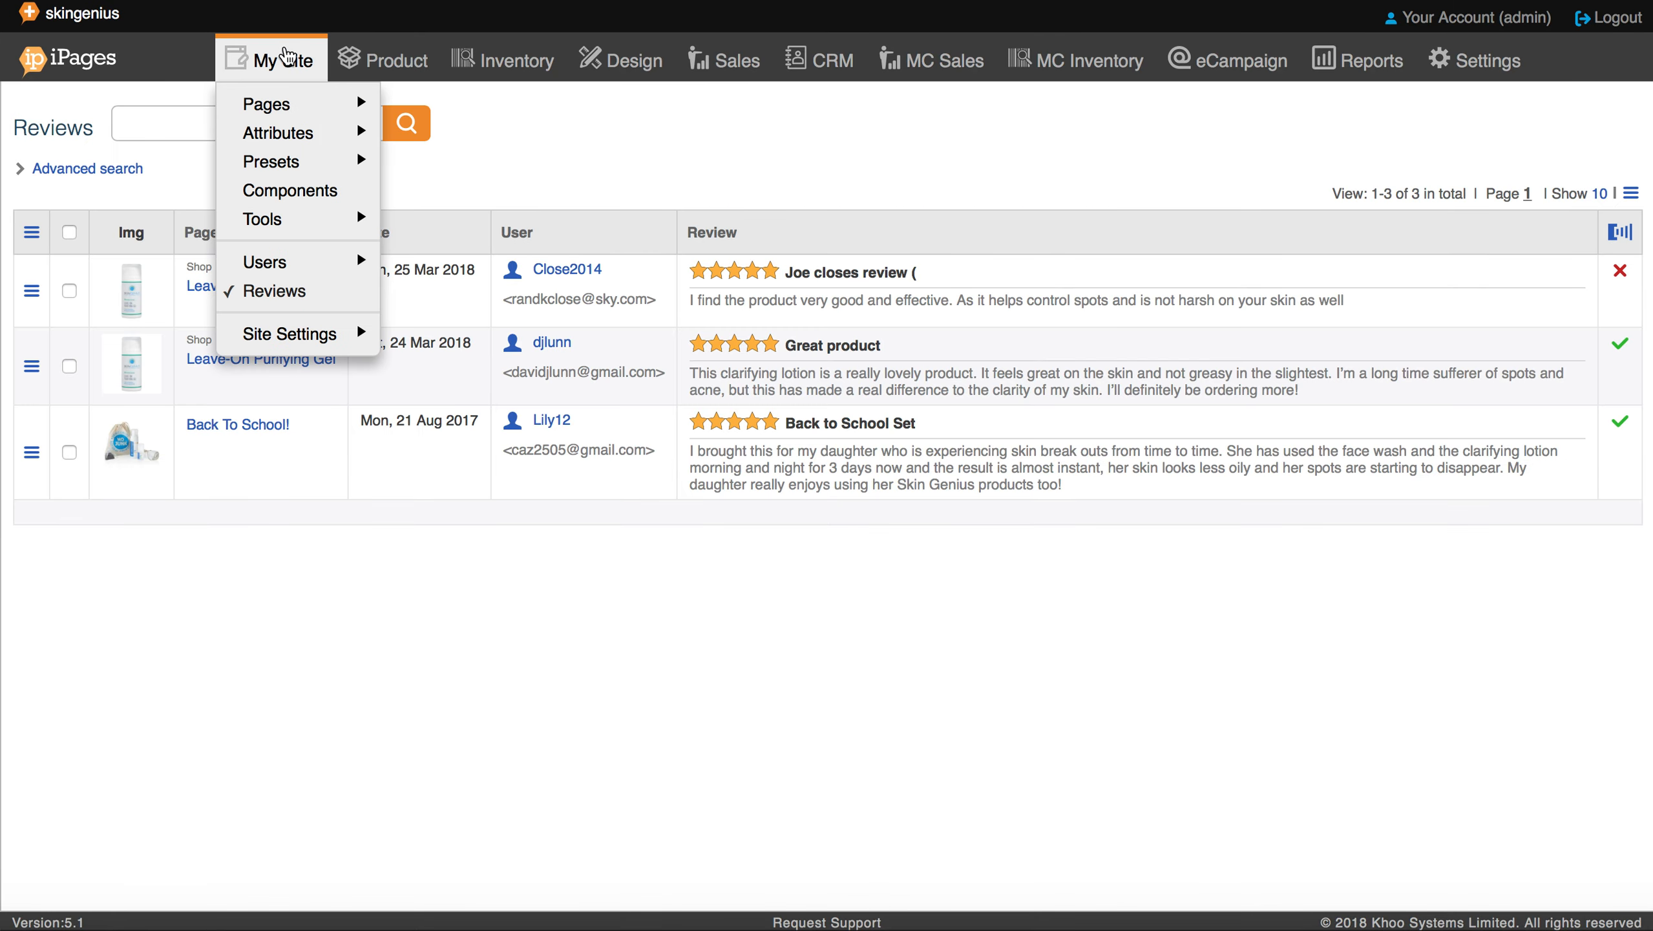
mouse_move(291, 108)
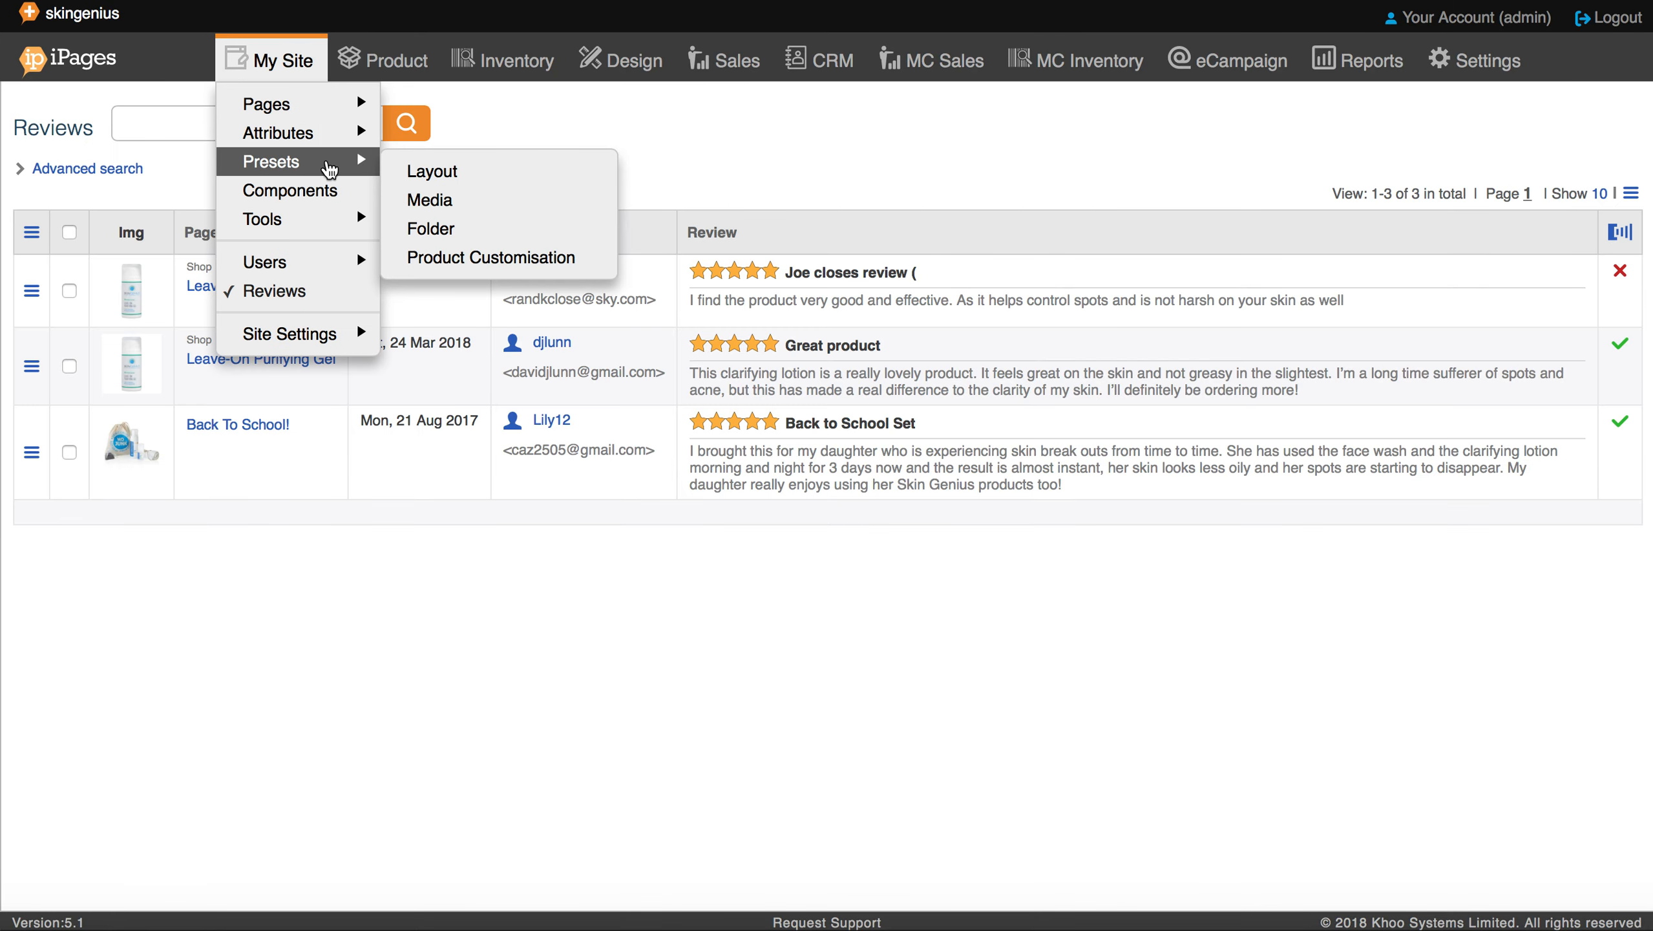
left_click(326, 161)
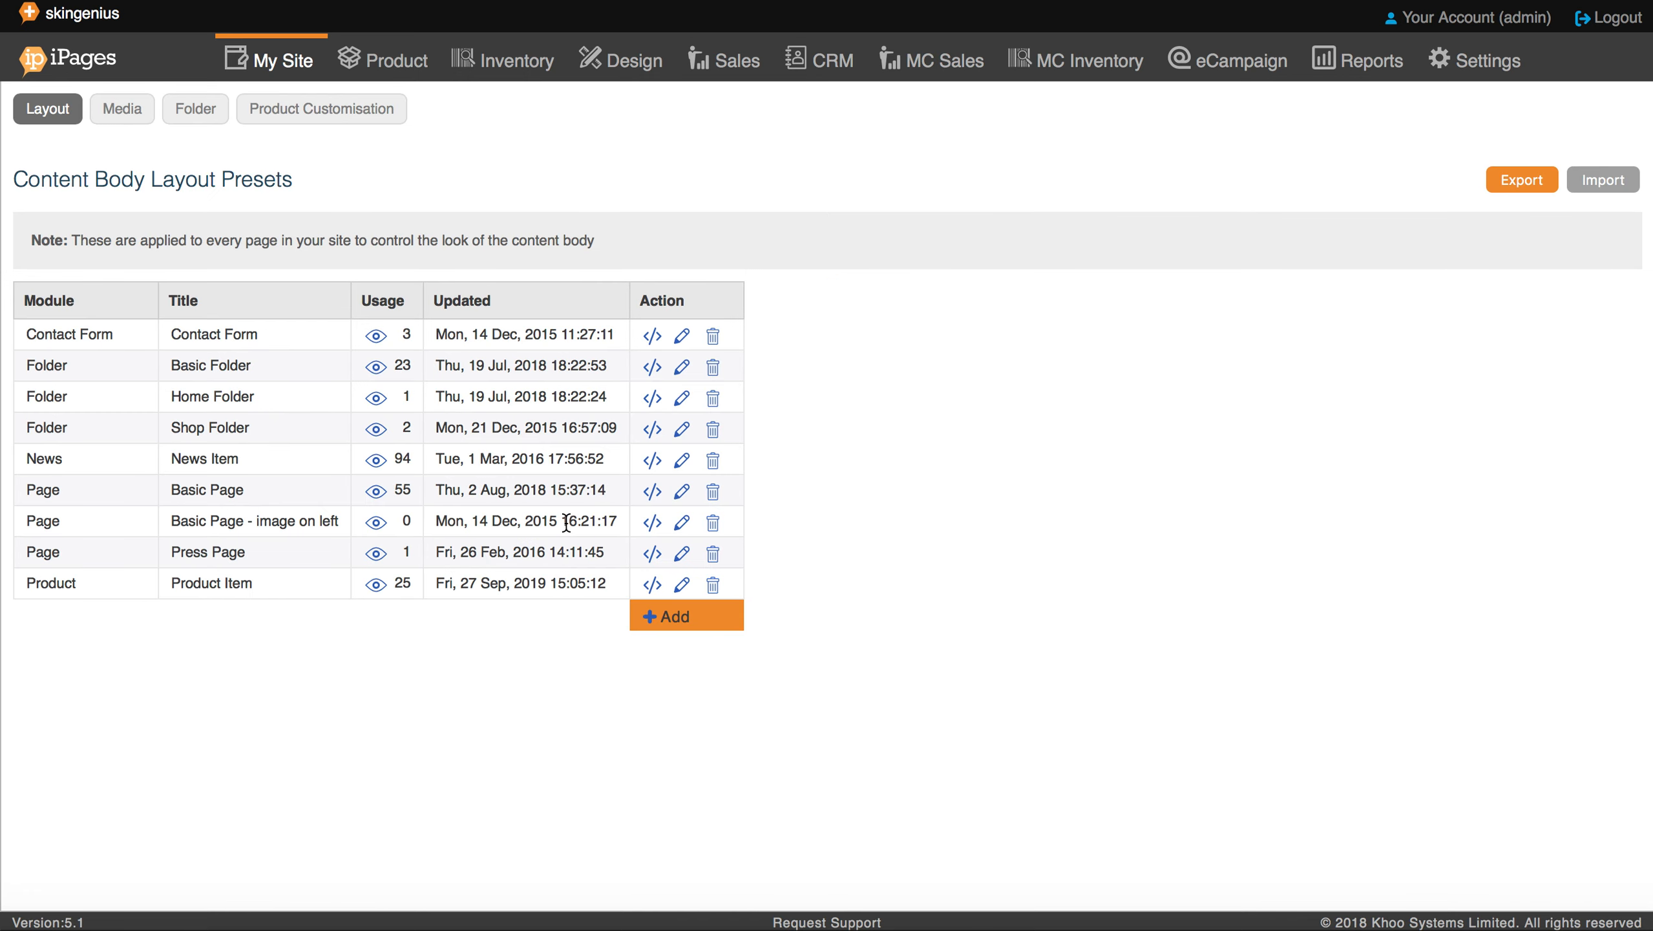
left_click(681, 585)
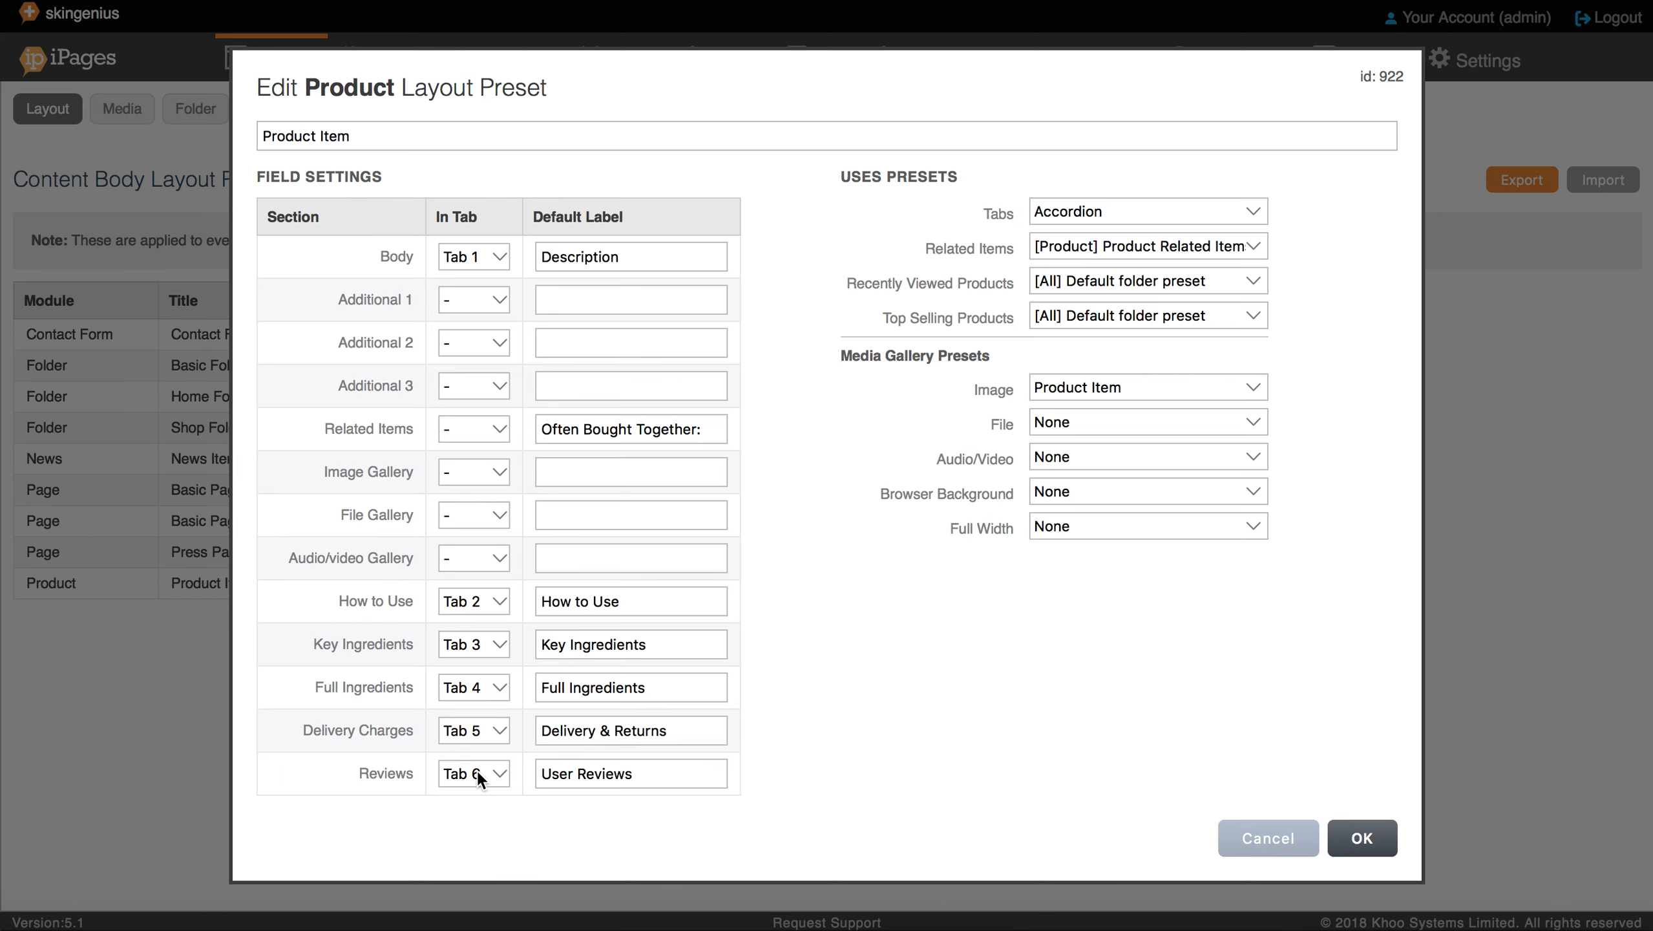
left_click(1225, 838)
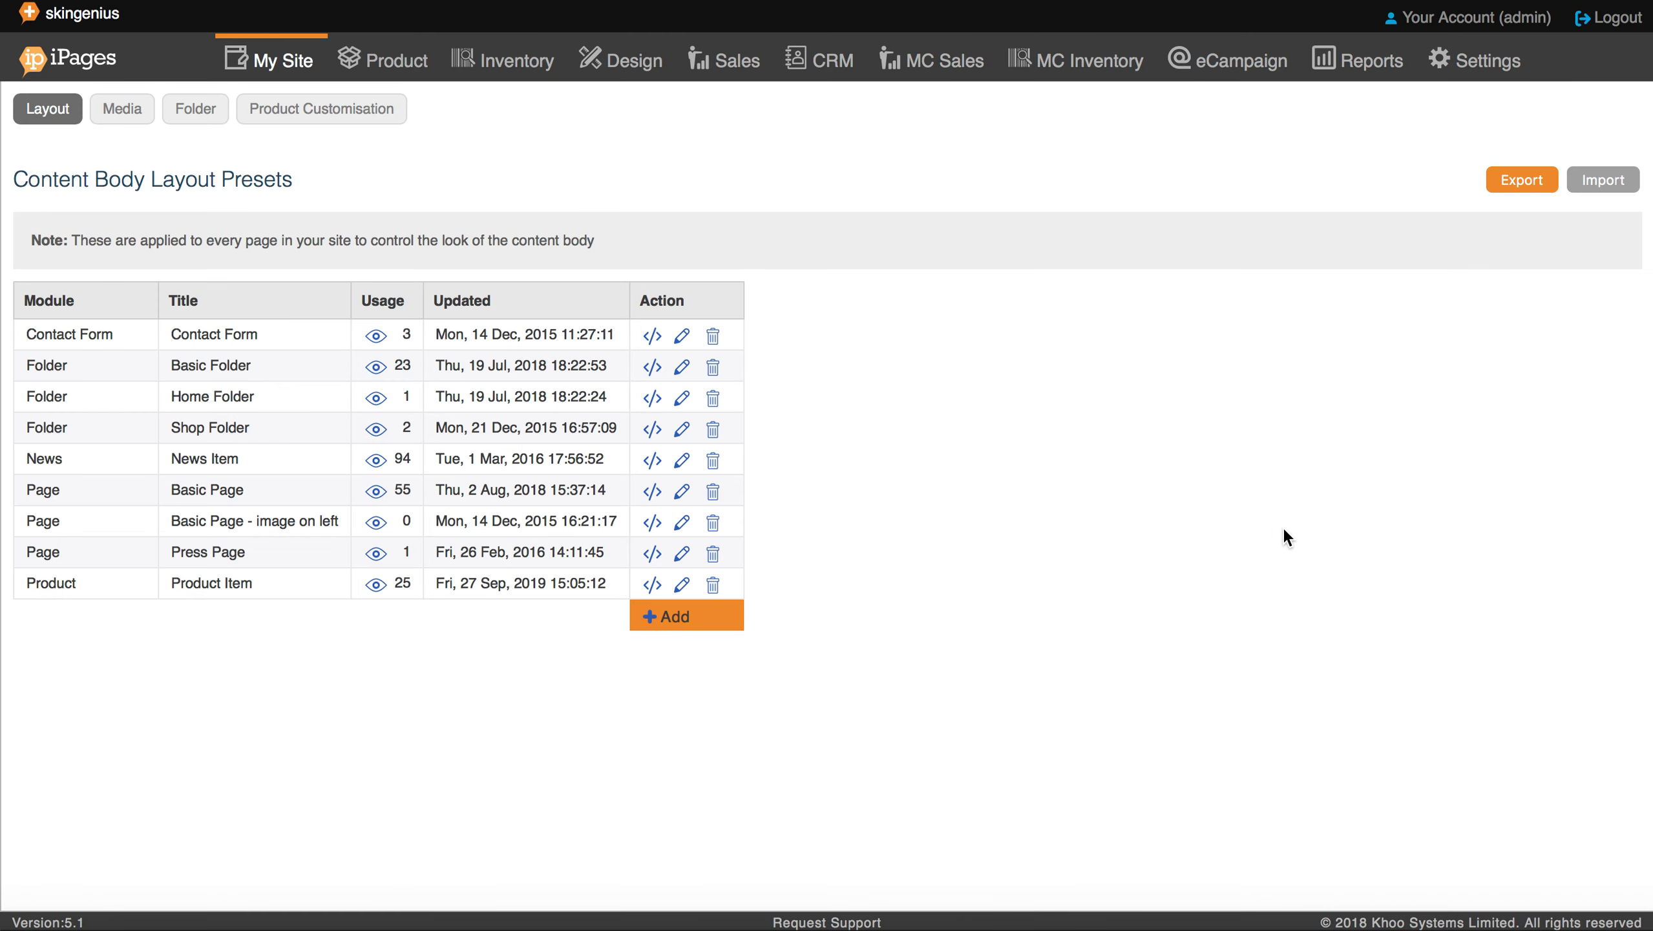
Step: Return to Settings > Automation Workflows and scroll down to the three Review Workflows
left_click(1491, 68)
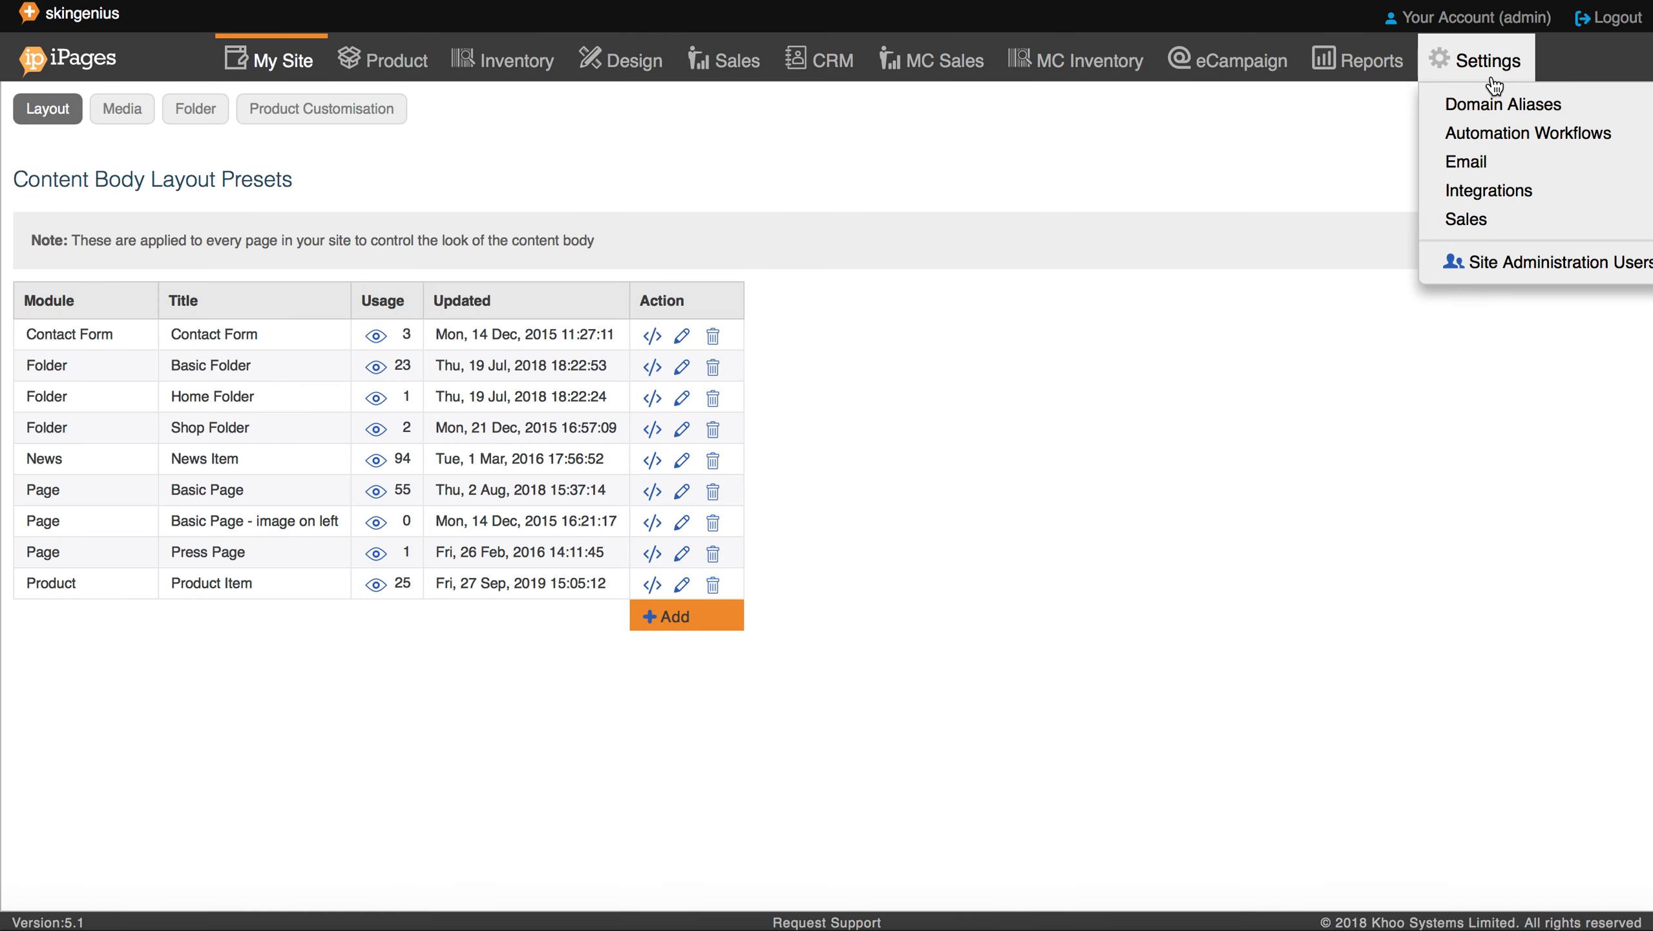
left_click(1473, 145)
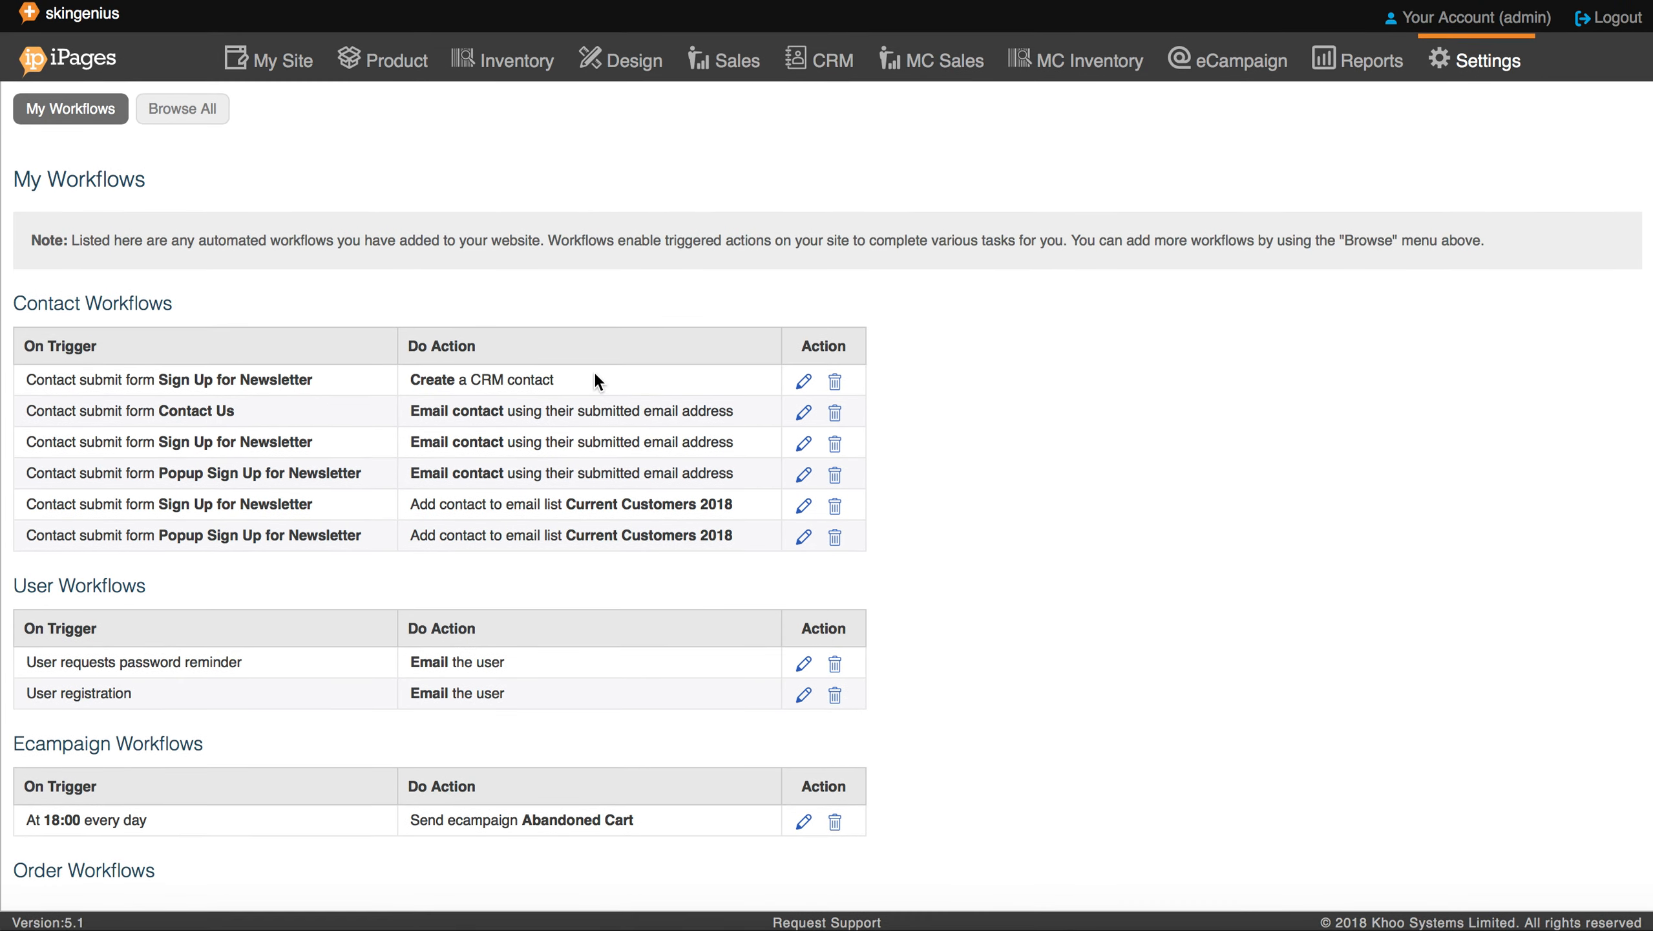
scroll(594, 371, "down", 5)
scroll(594, 371, "down", 4)
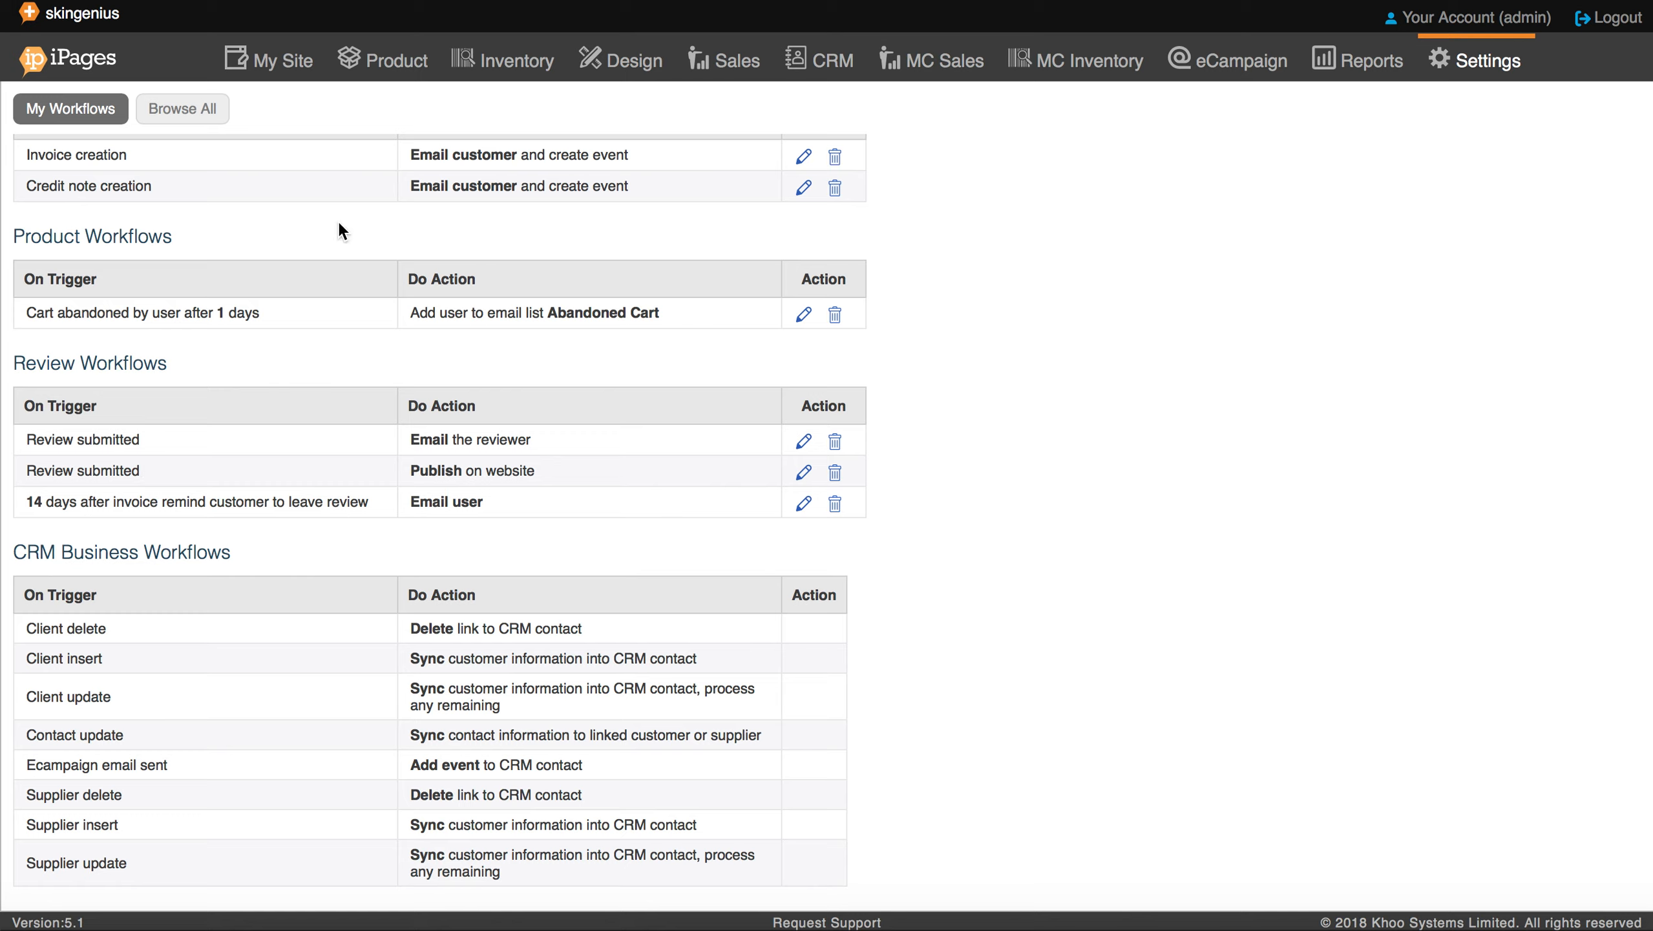
Step: Scroll back to the top of the My Workflows page
mouse_move(280, 60)
mouse_move(280, 144)
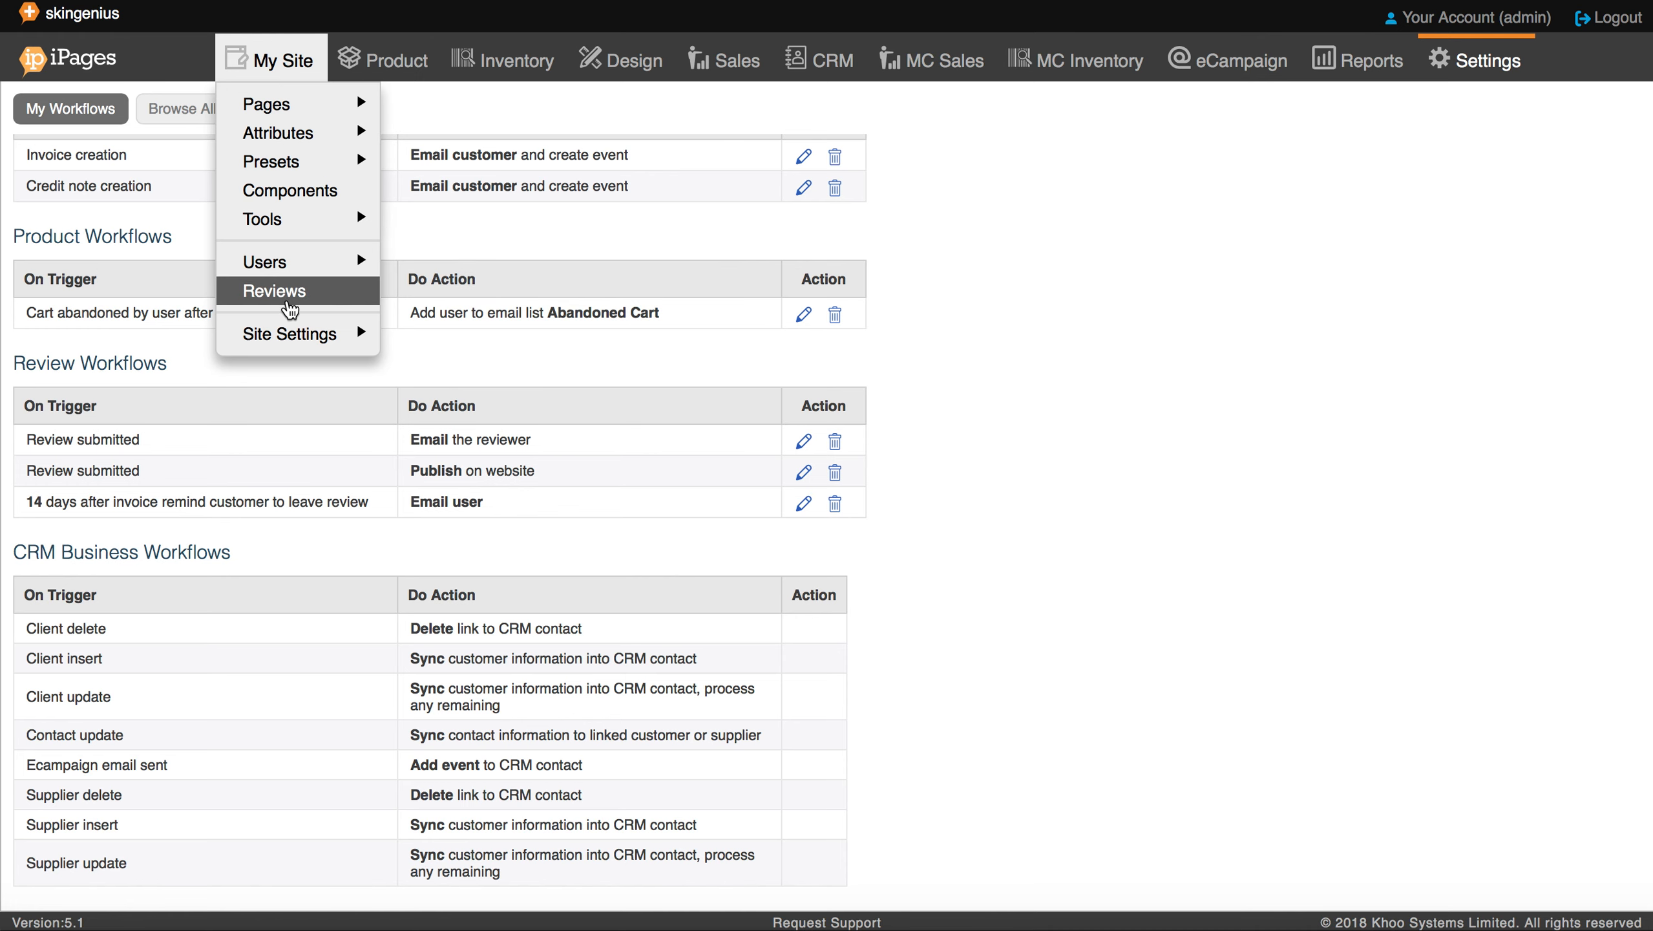
mouse_move(352, 162)
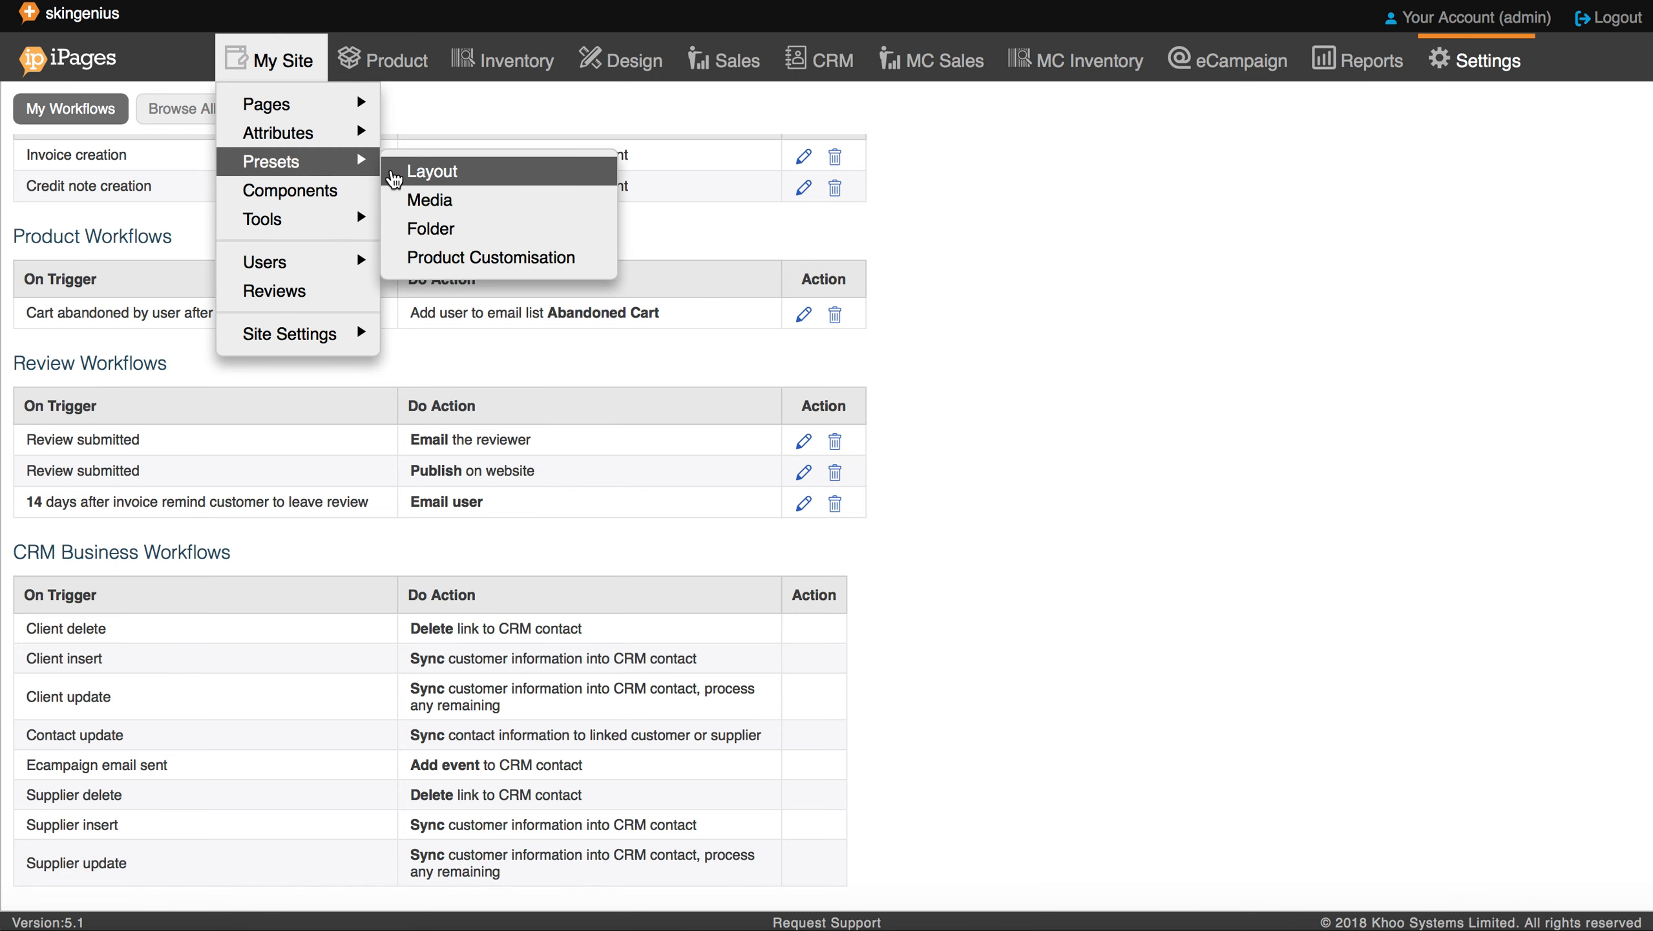
scroll(1007, 299, "up", 15)
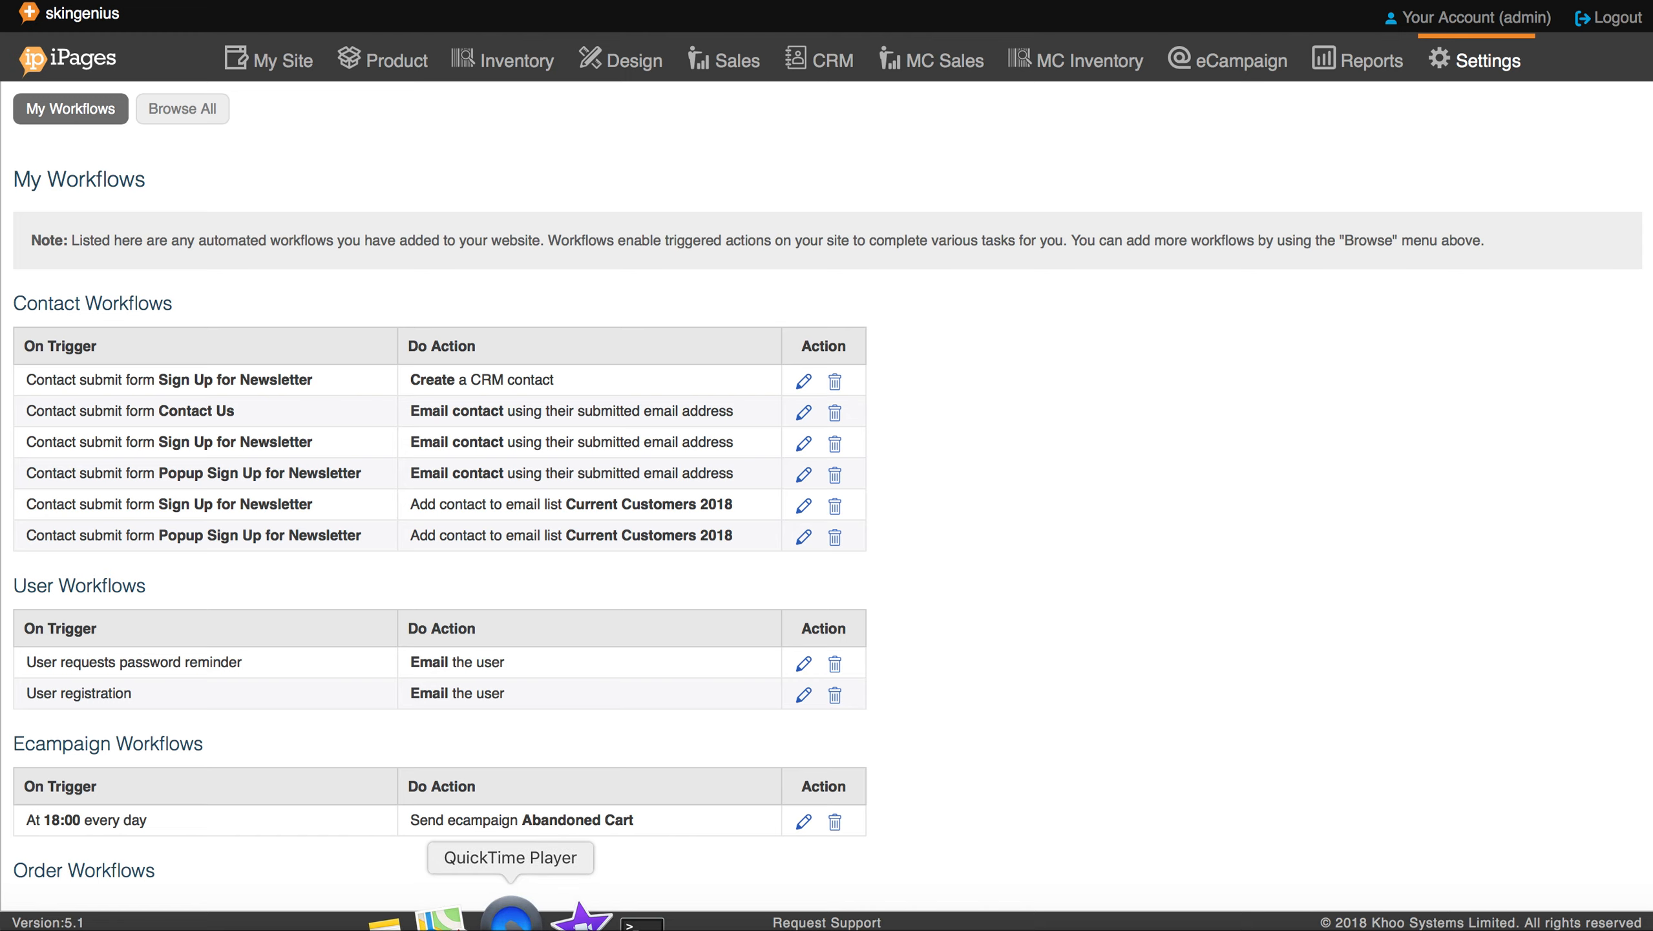
right_click(511, 914)
left_click(628, 640)
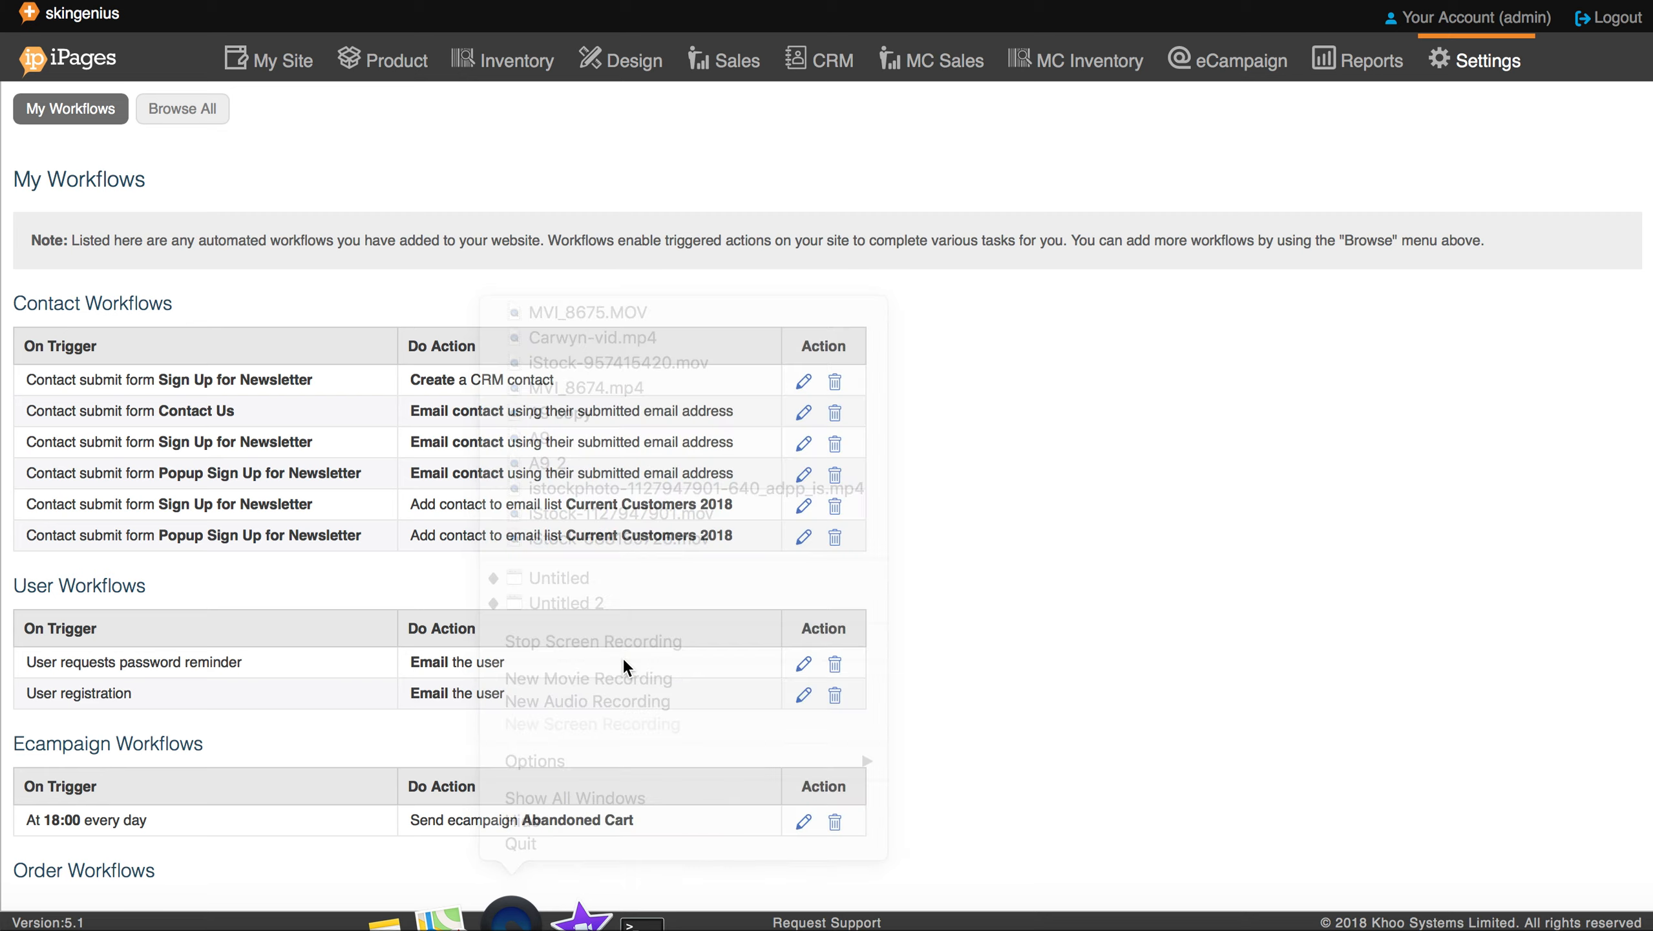
right_click(511, 914)
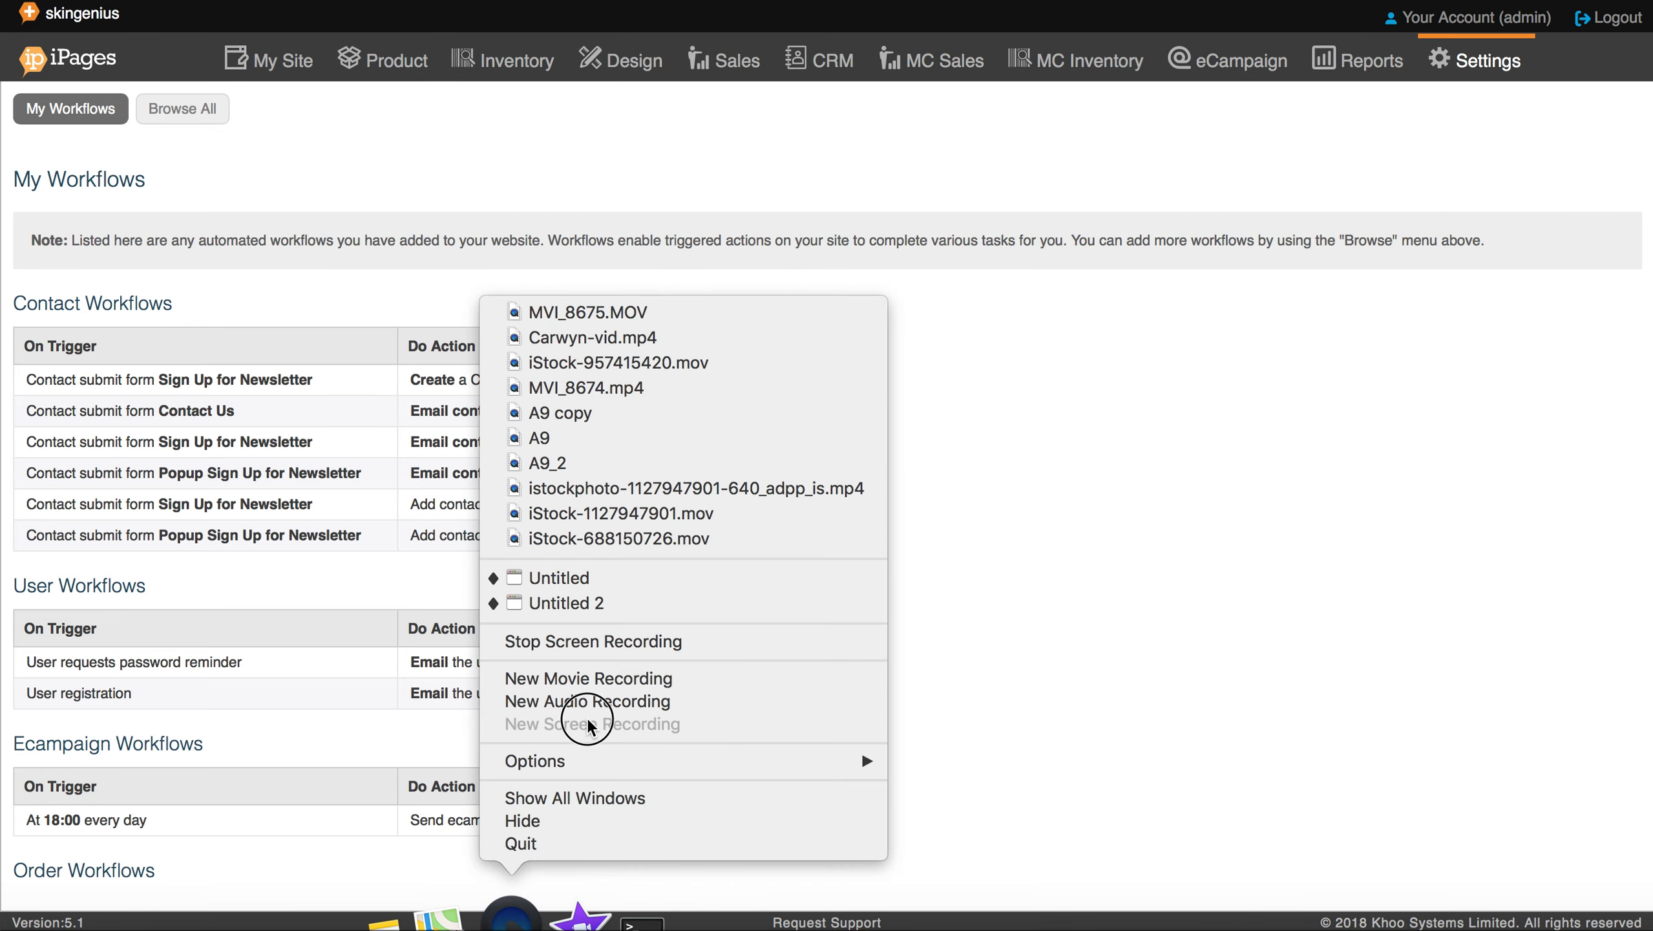